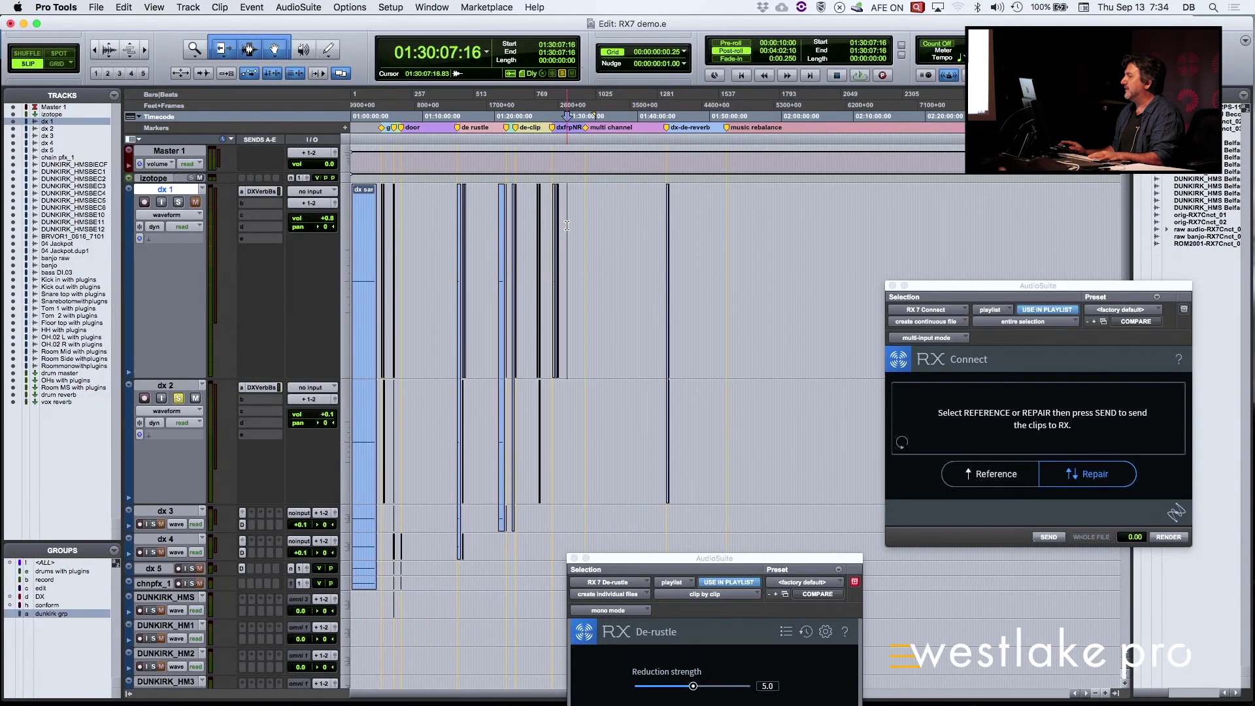
- Zoom in on the Intonation 1 before_Dave-01 clip on dx 1 and raise its clip gain to +7.8 dB
click(502, 224)
key(super+bracketright)
key(super+bracketright)
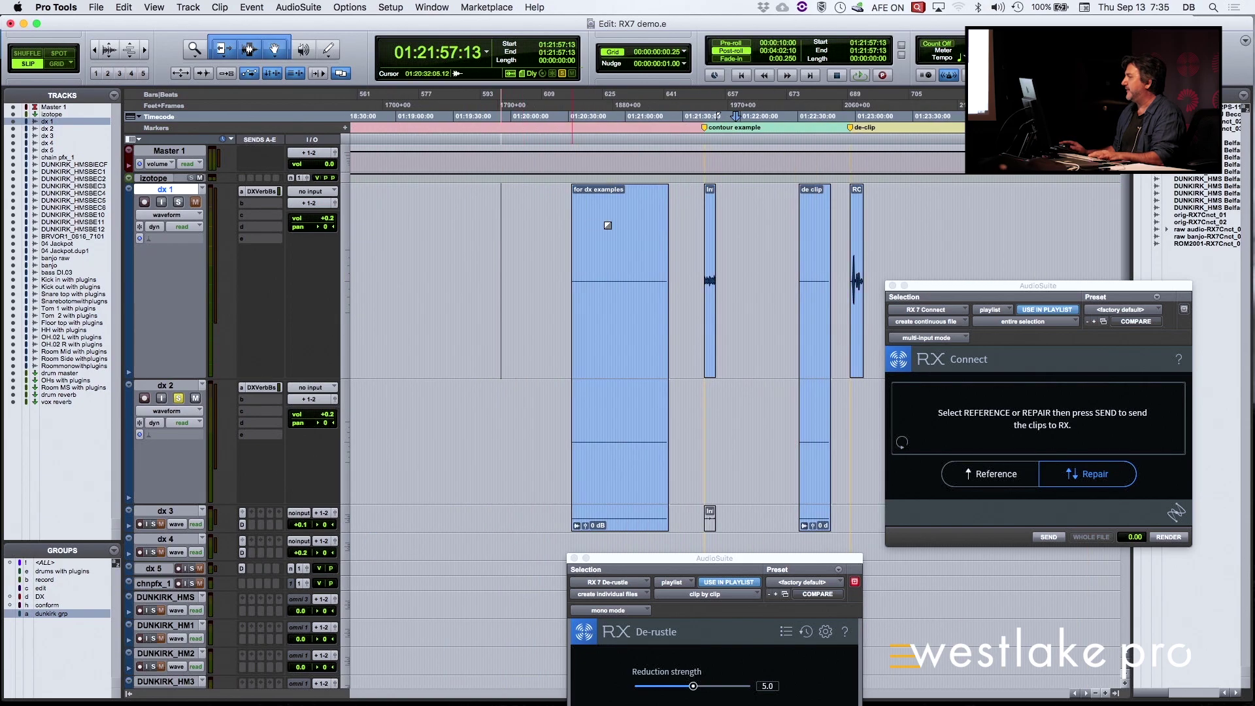
click(708, 224)
key(super+bracketright)
key(super+bracketright)
key(super+bracketright)
key(super+bracketright)
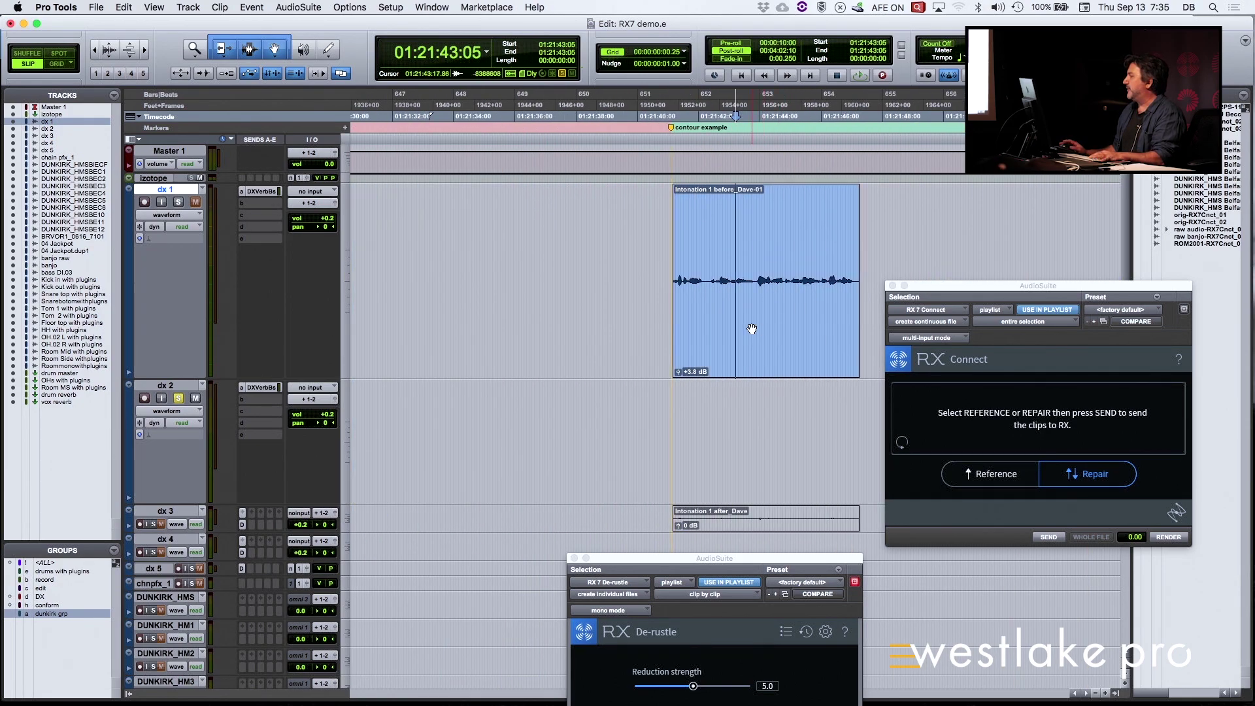
drag(677, 373, 678, 374)
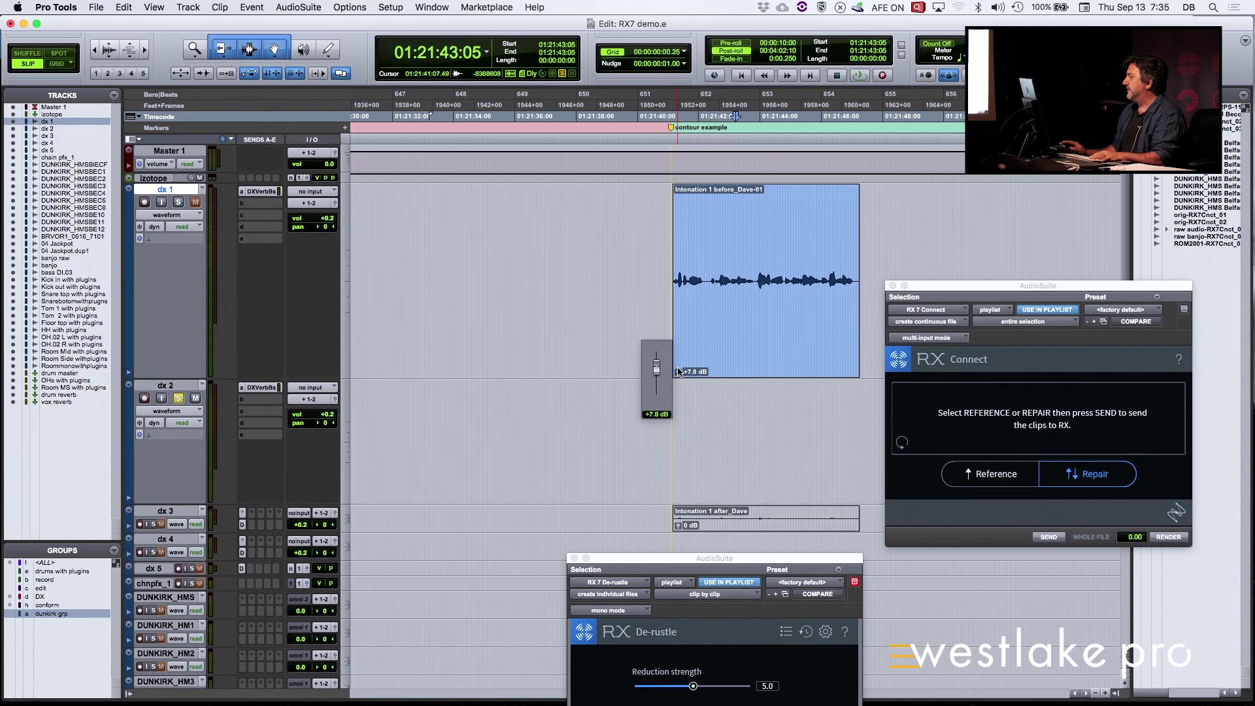
- Select the whole dx 1 clip and loop-play it to audition the boosted dialogue
click(739, 364)
key(super+bracketright)
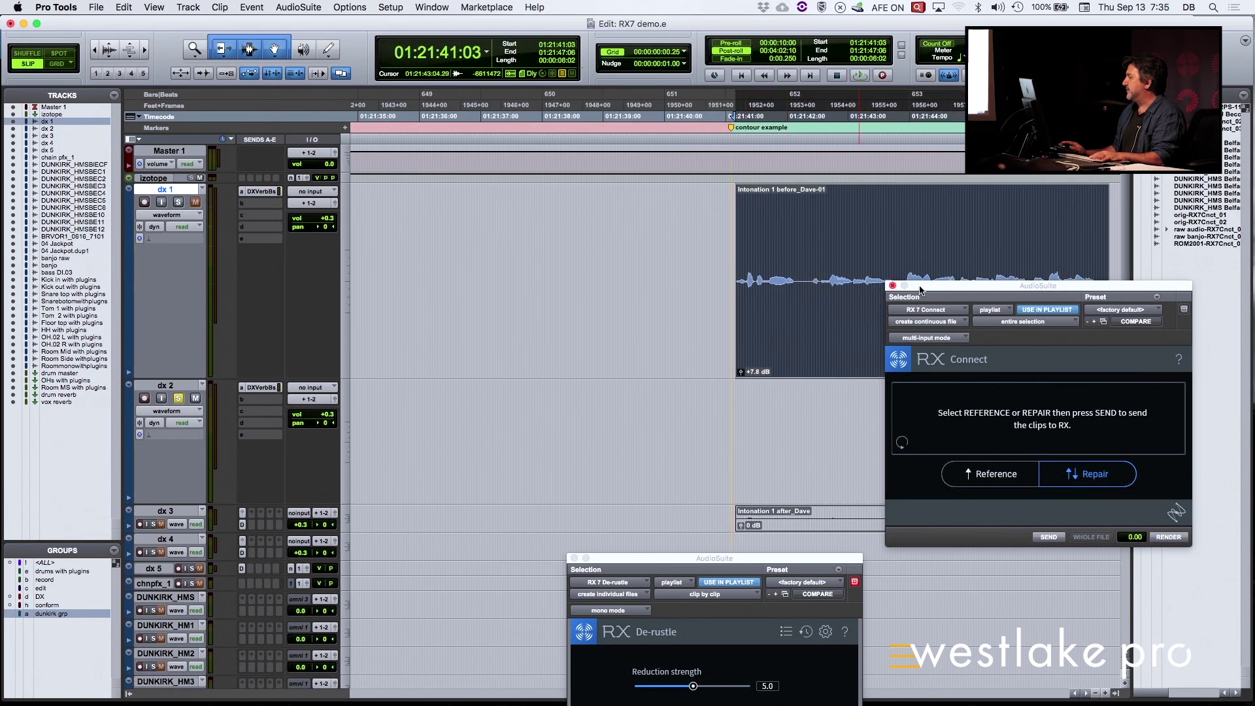
drag(920, 290, 953, 456)
key(super+bracketleft)
key(super+bracketleft)
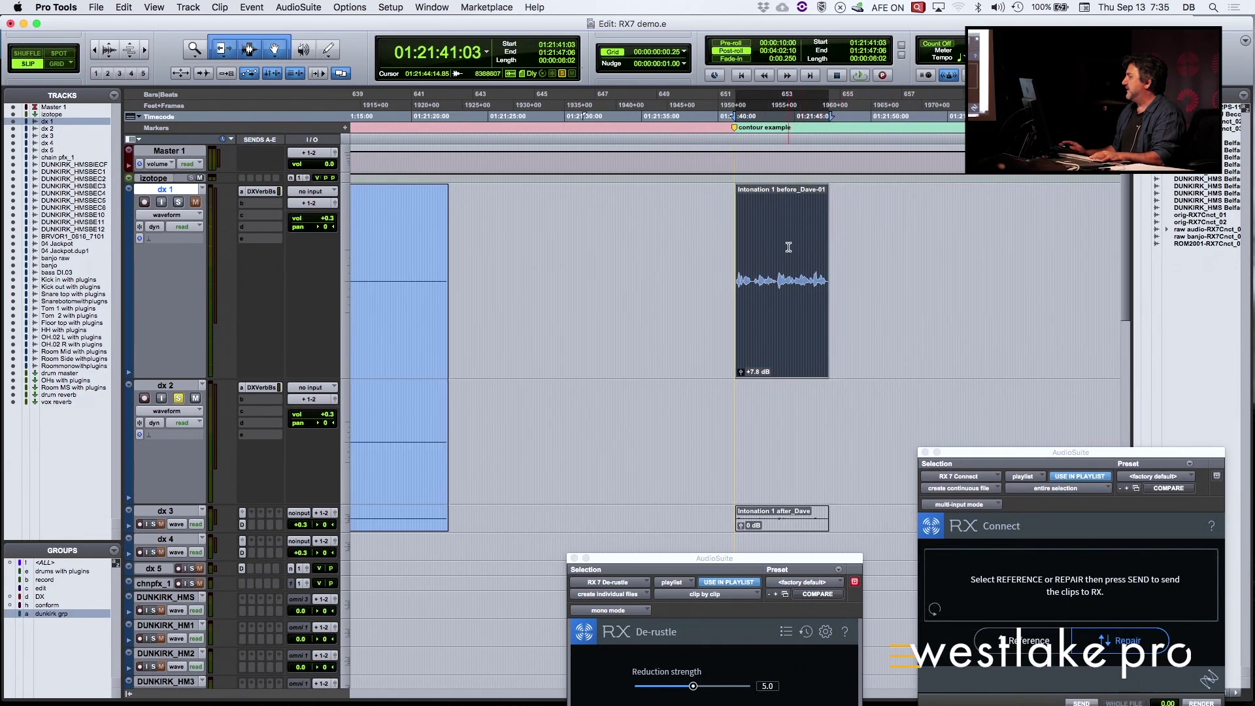
click(788, 247)
key(super+bracketright)
click(745, 366)
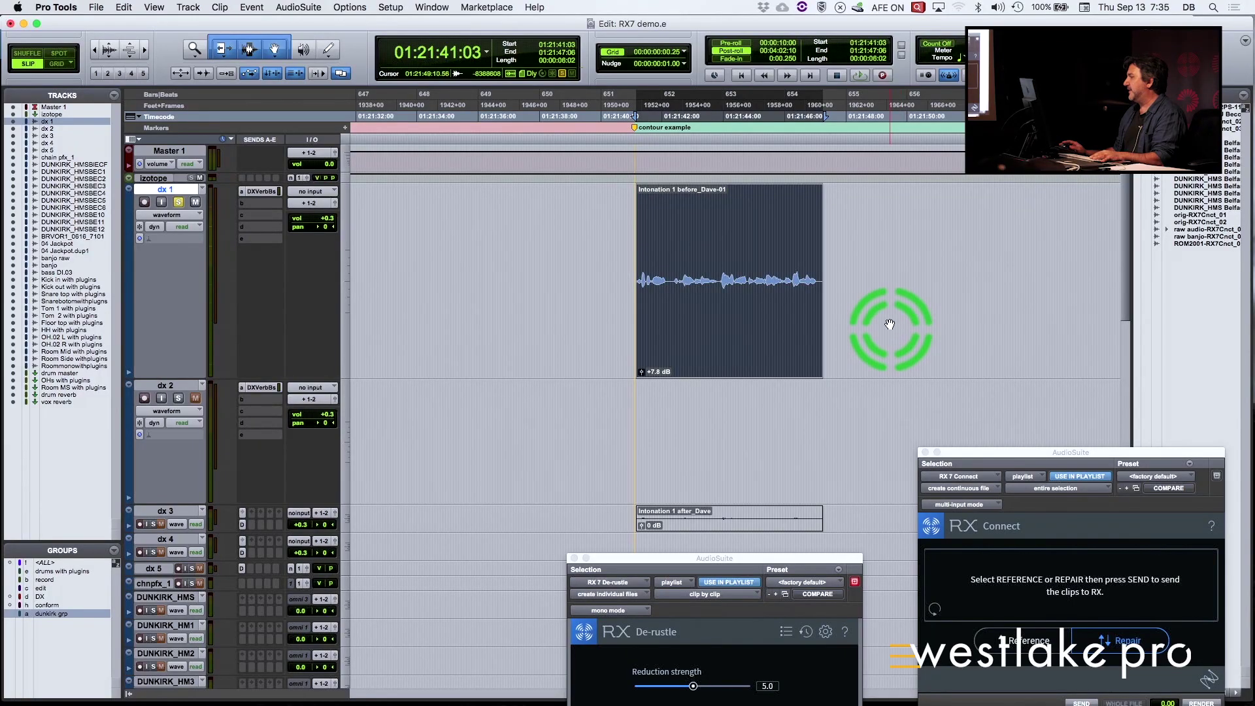
key(space)
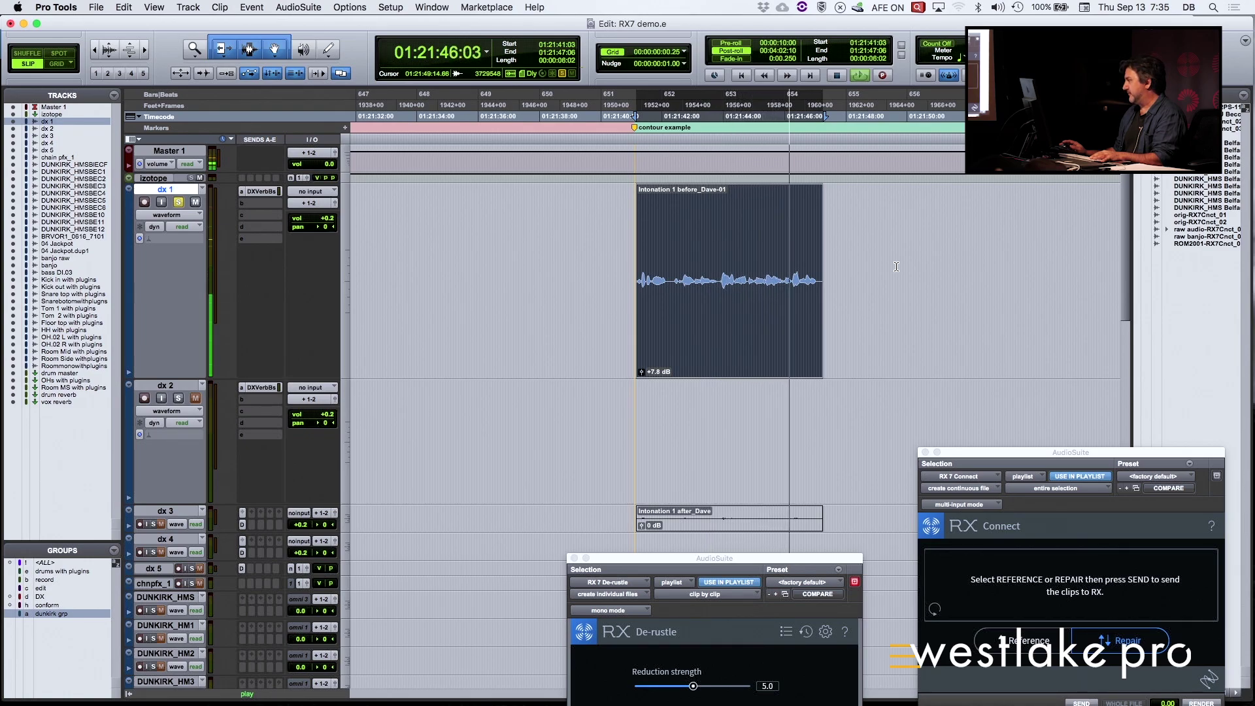
click(849, 302)
key(space)
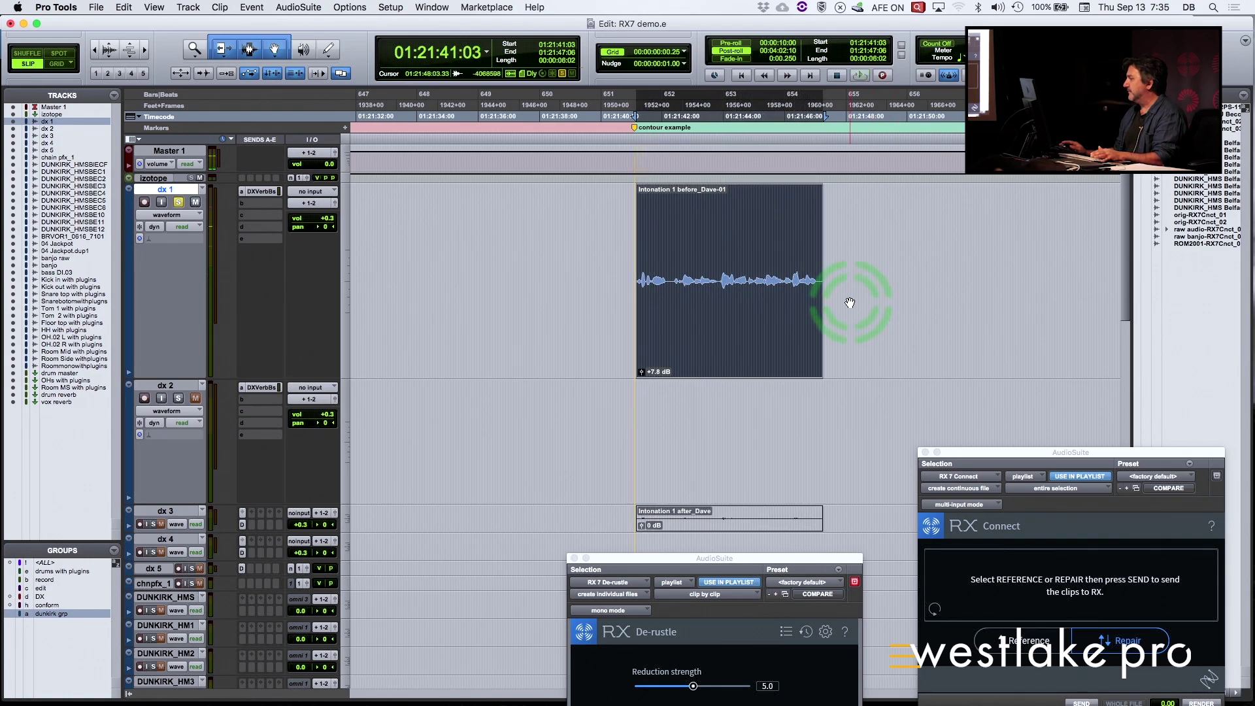
- Select the Intonation 1 before_Dave-01 clip on dx 1 and send it to RX 7 through RX Connect
click(702, 240)
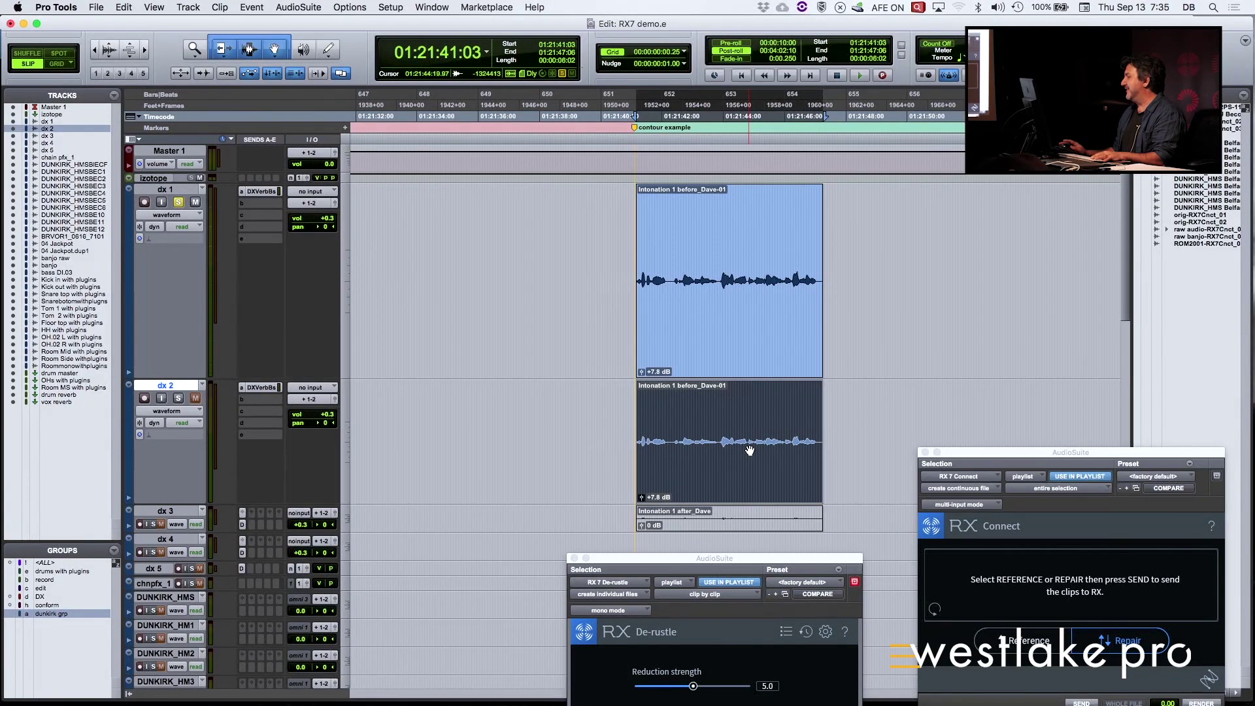
click(1084, 702)
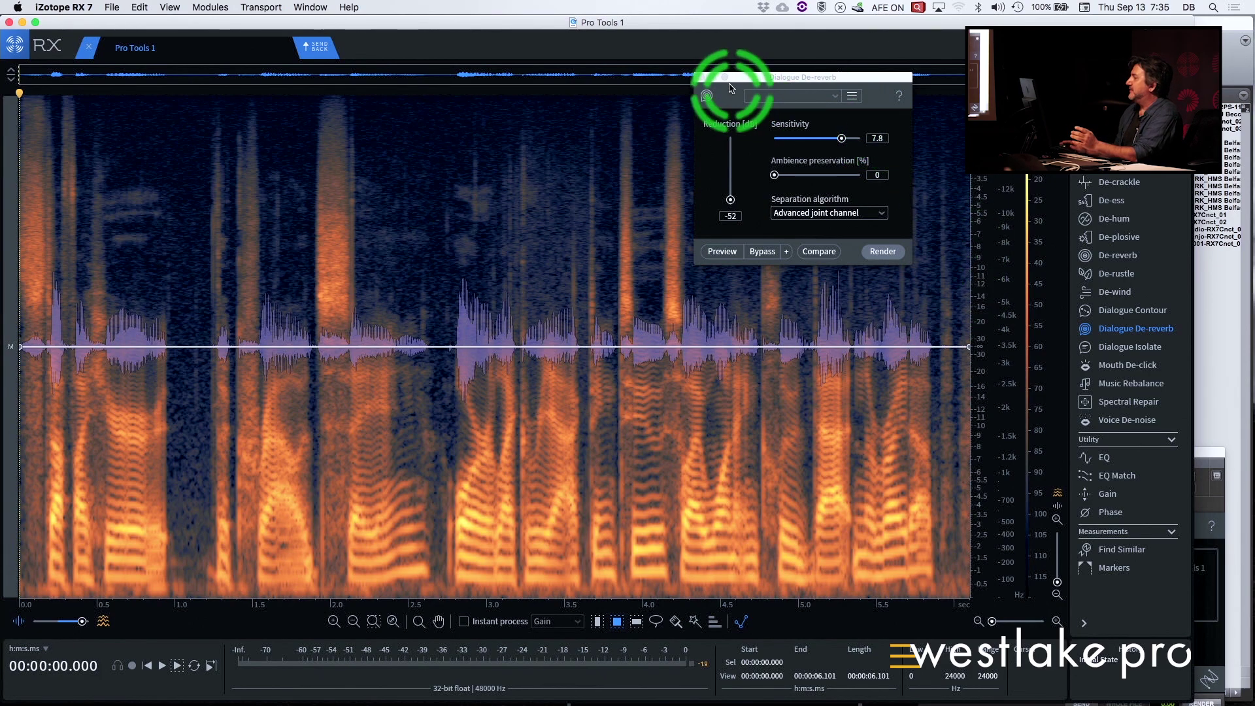
- Close Dialogue De-reverb, play the incoming clip in RX, and bring up Dialogue Contour
click(700, 78)
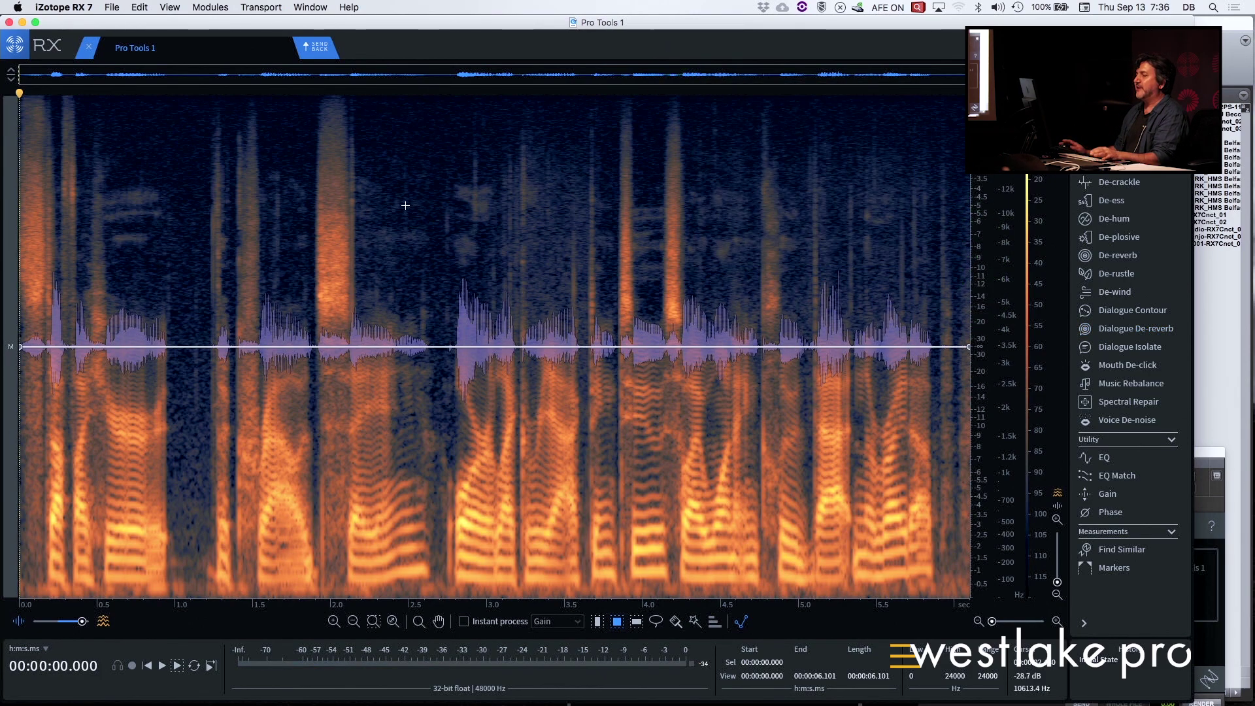
key(space)
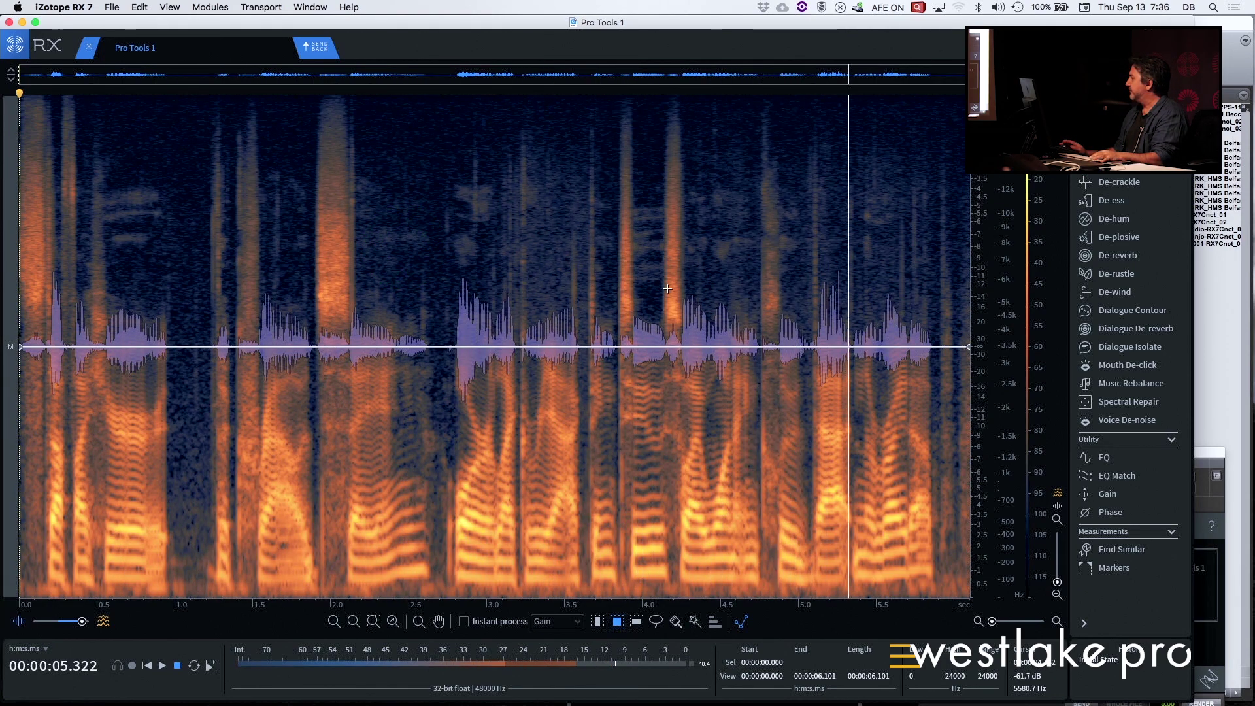
click(1110, 312)
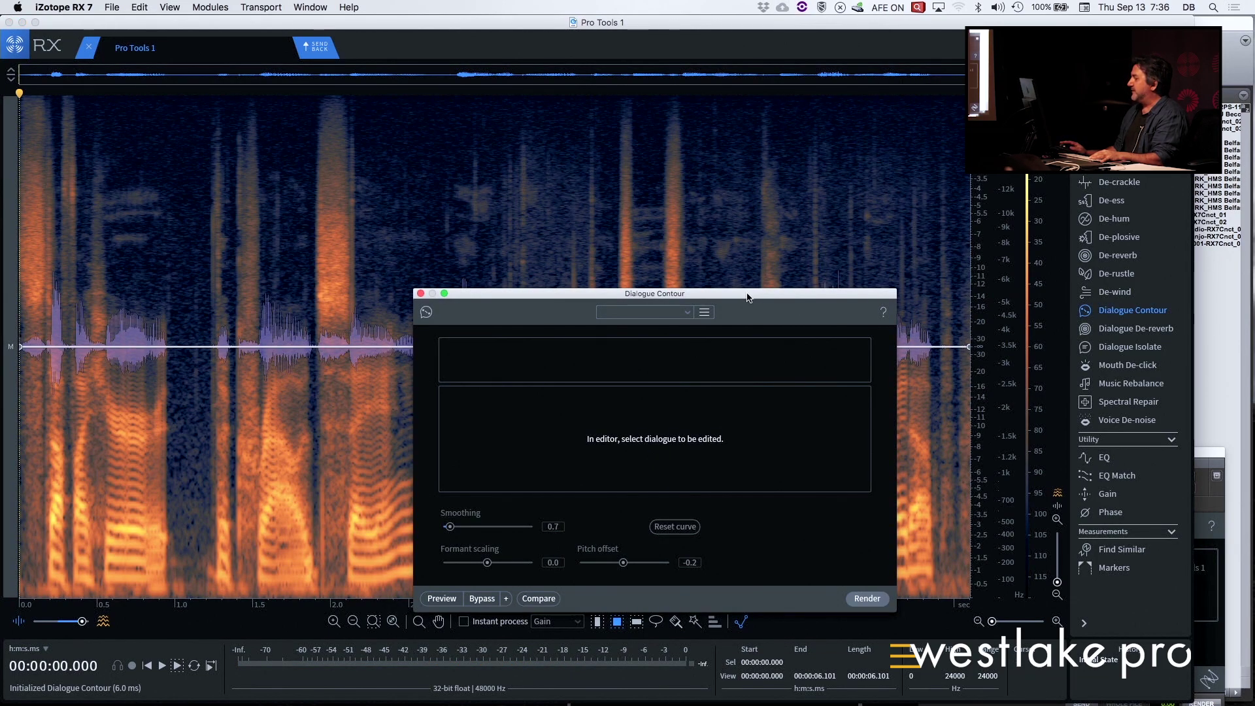
- Select the entire clip, reset the Dialogue Contour curve flat with Smoothing 0.0, and preview it
drag(512, 293, 566, 63)
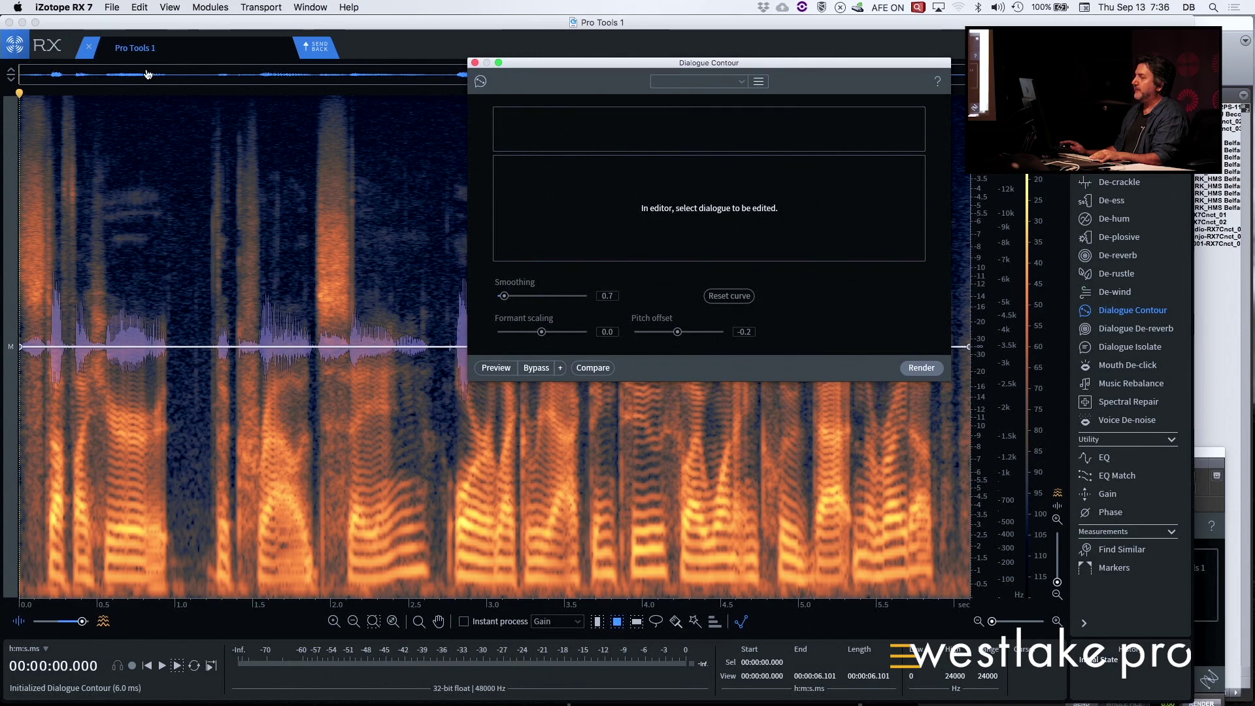
click(22, 102)
key(super+a)
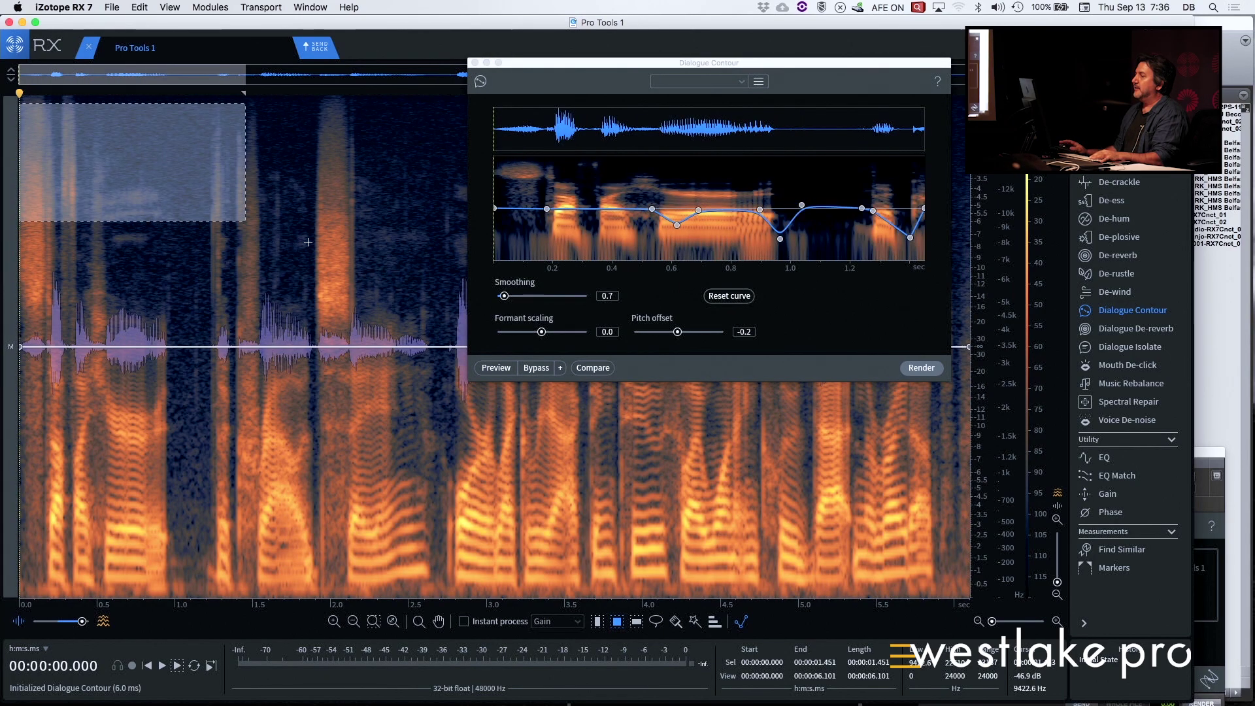
drag(19, 102, 409, 515)
drag(752, 527, 1196, 639)
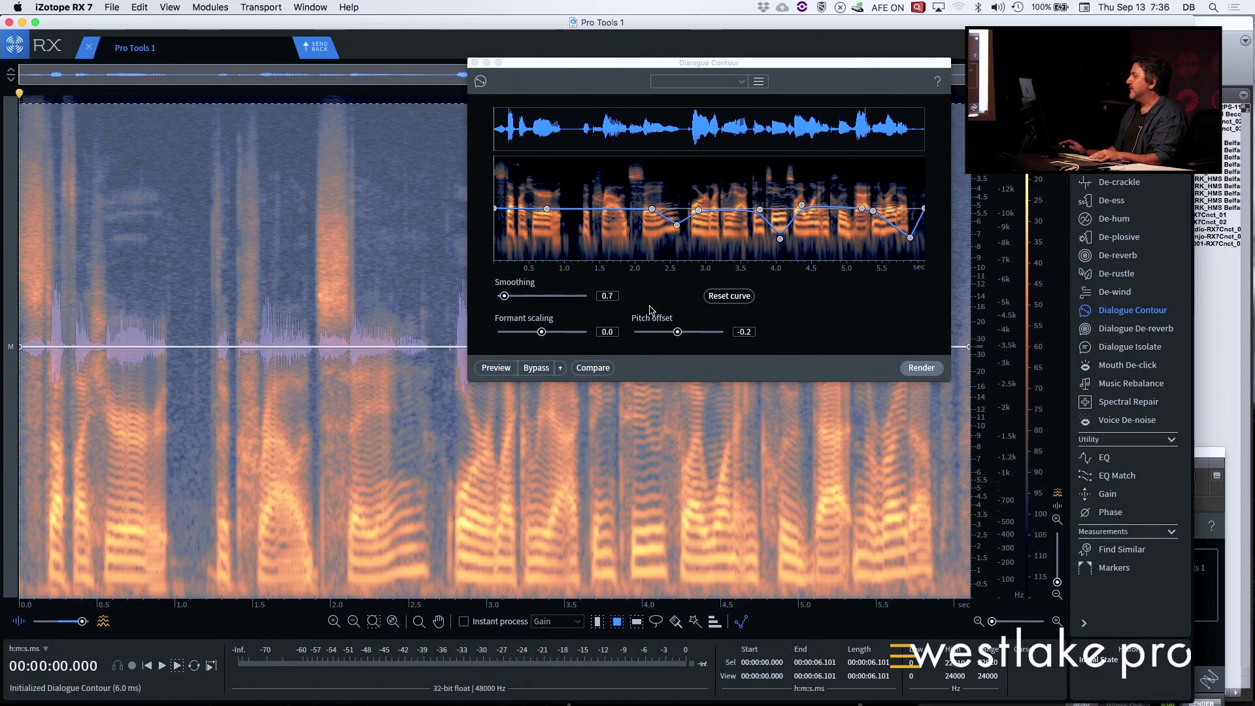
click(718, 295)
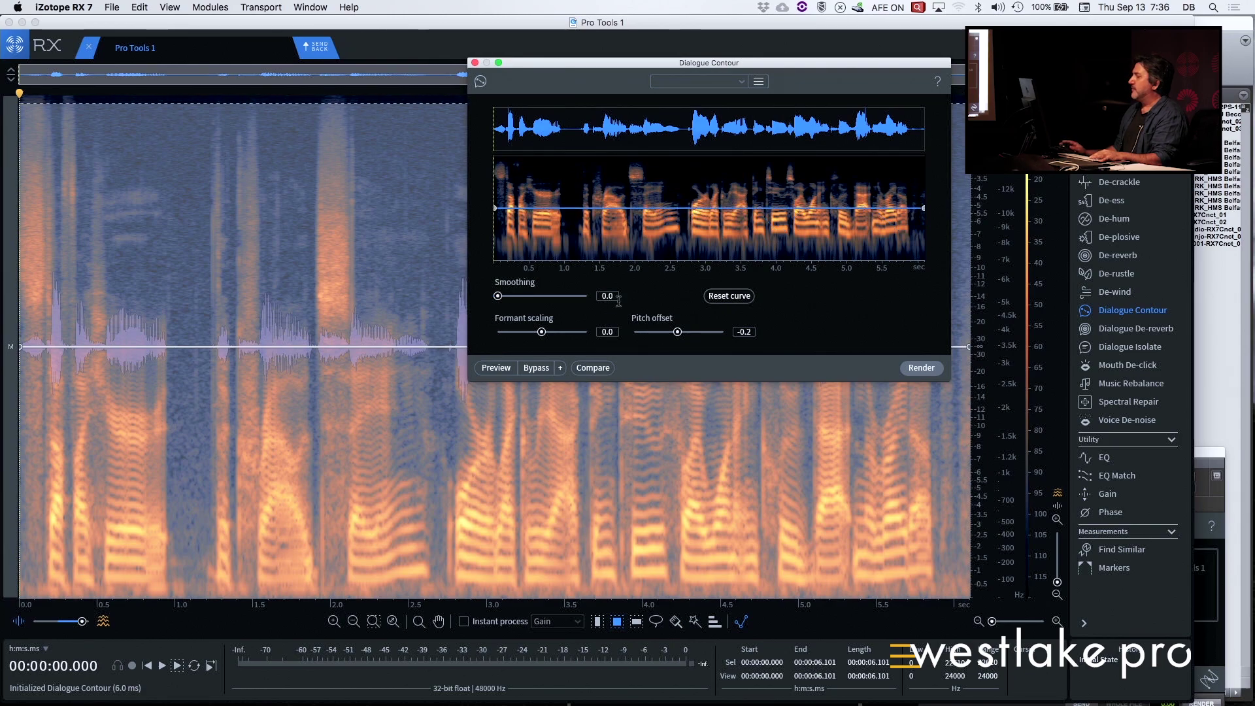
click(502, 368)
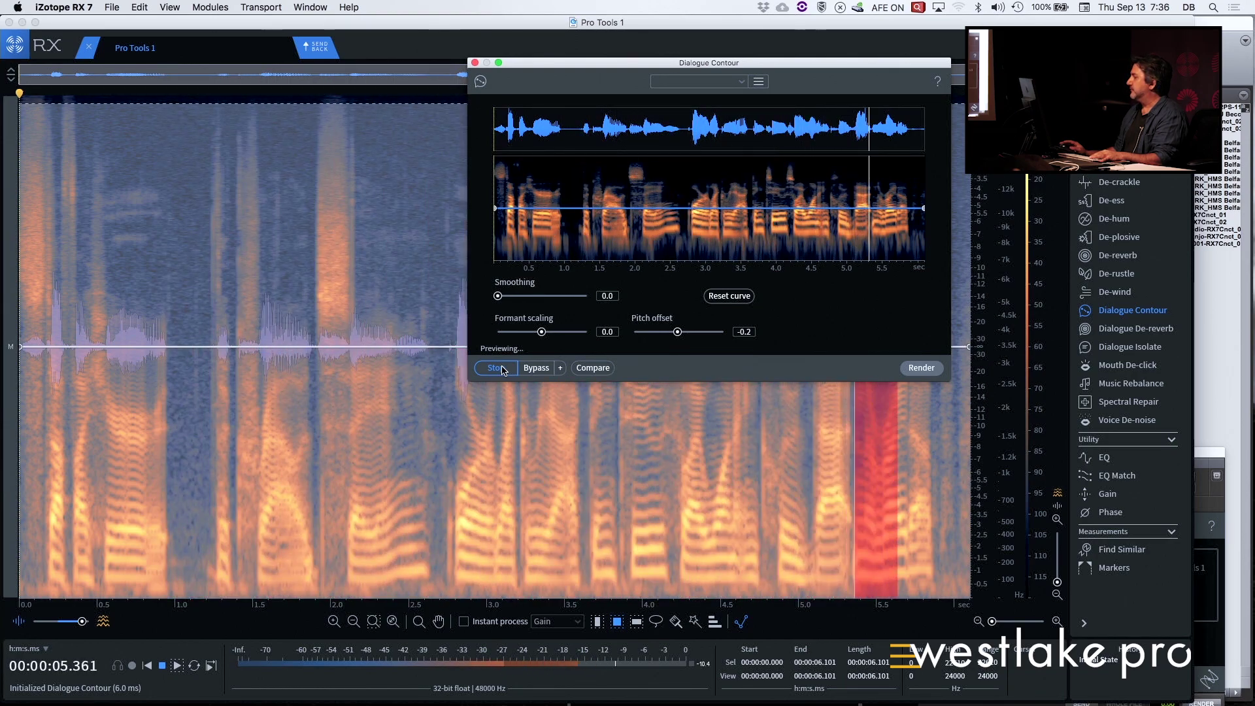
- Audition the flat contour, then add a point near 2.7 s dipping pitch about -2.83 semitones
click(502, 368)
click(503, 369)
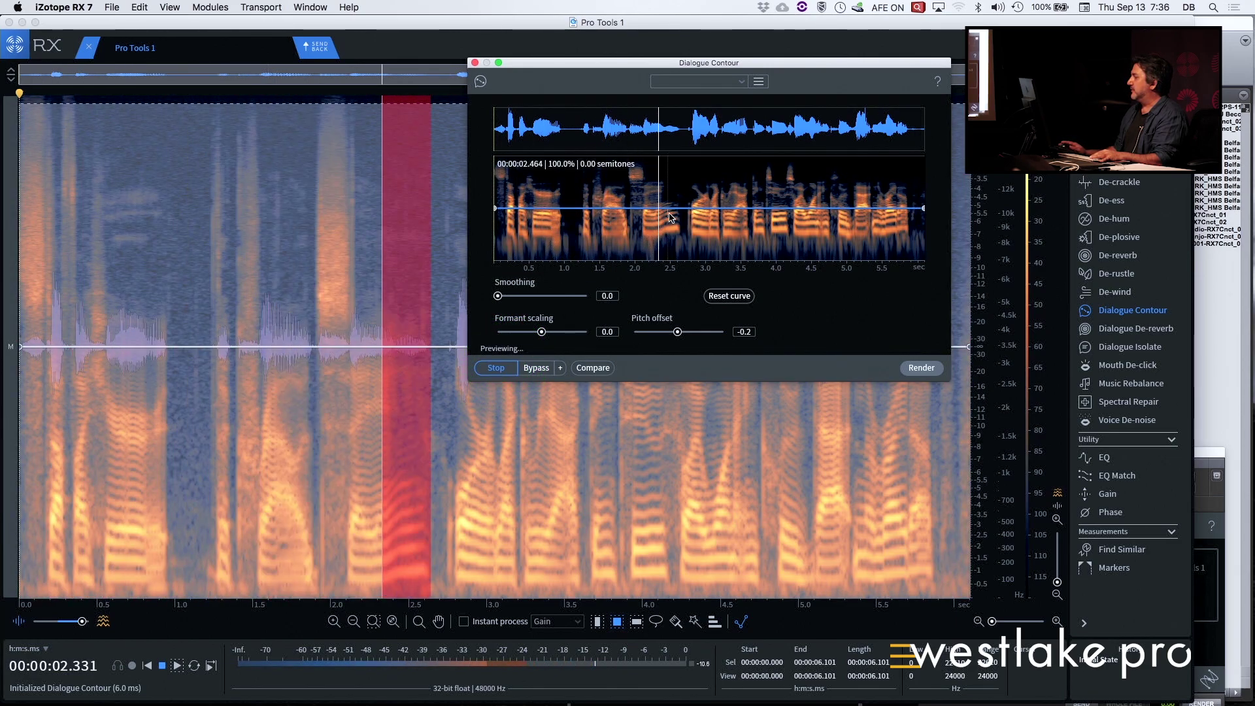
click(498, 369)
click(653, 208)
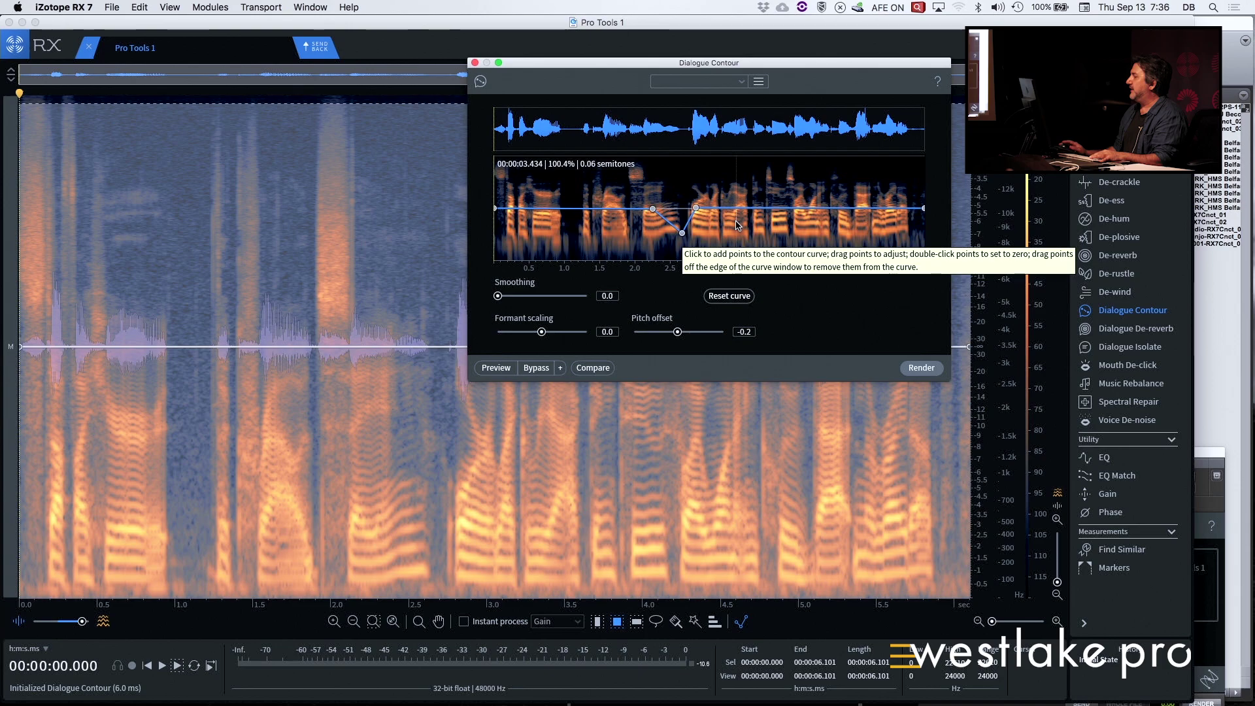
- Add more contour points with a deep dip near 5.9 s, preview, and set Smoothing to 2.0
key(space)
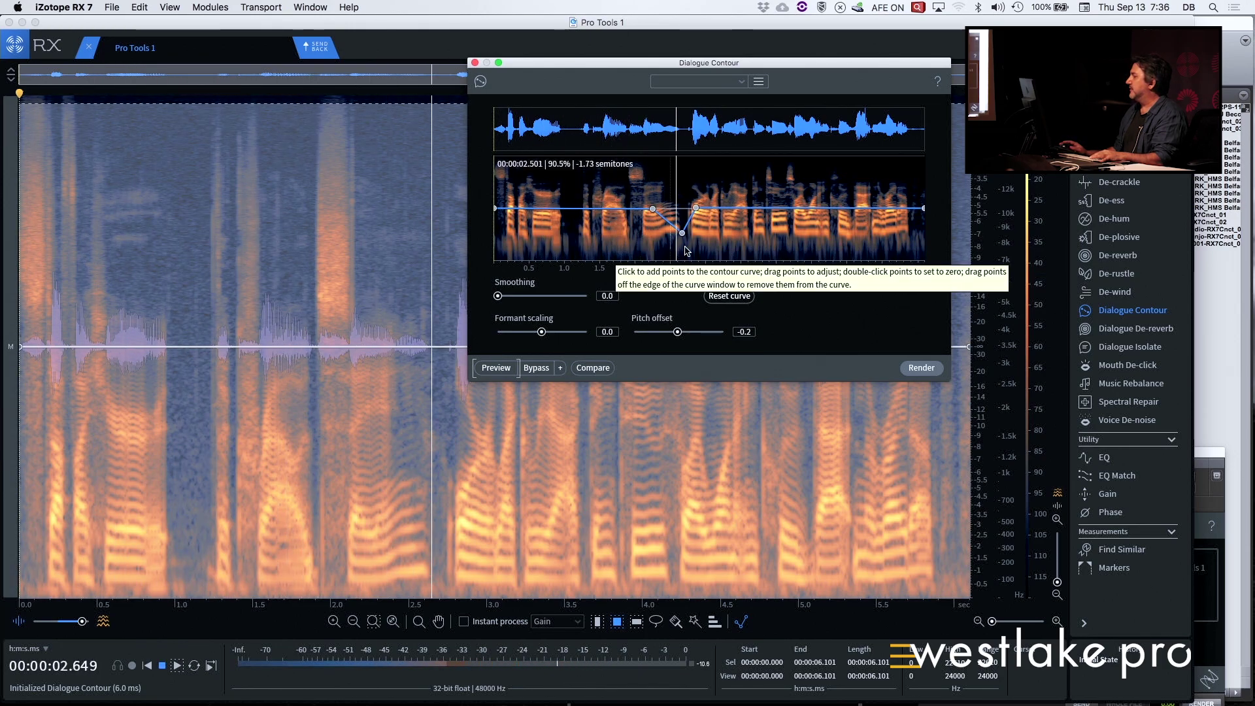
key(space)
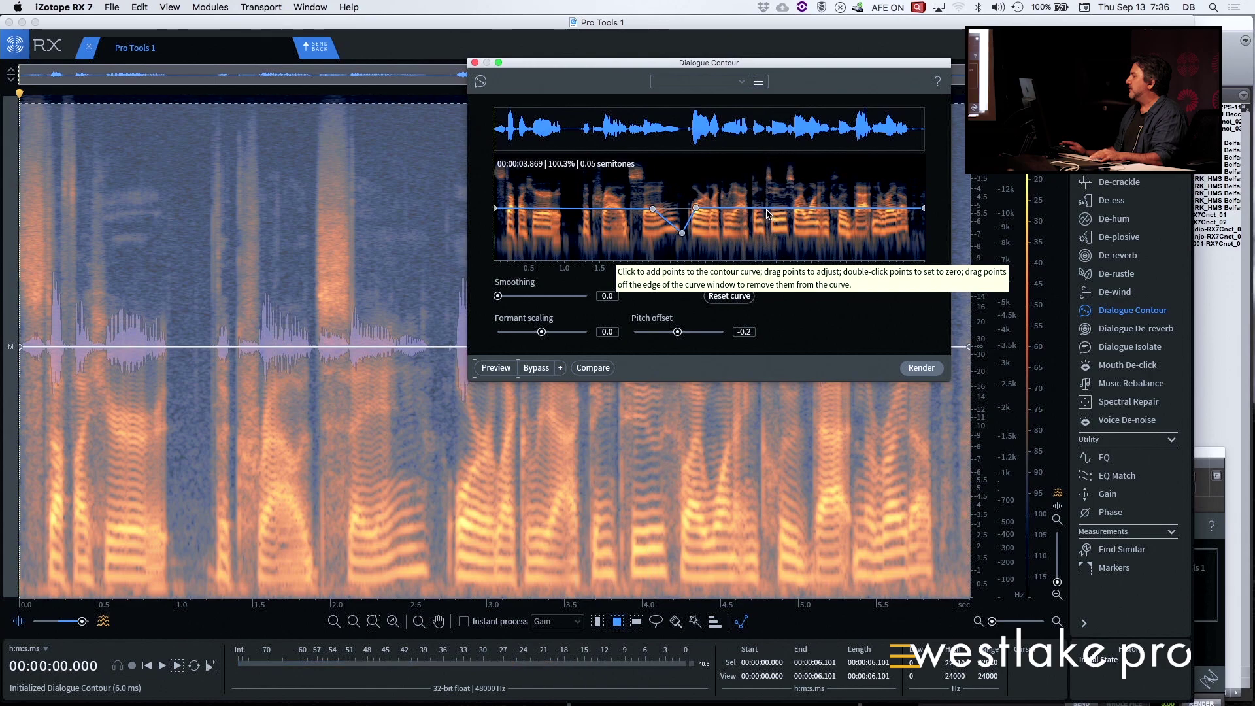
click(766, 208)
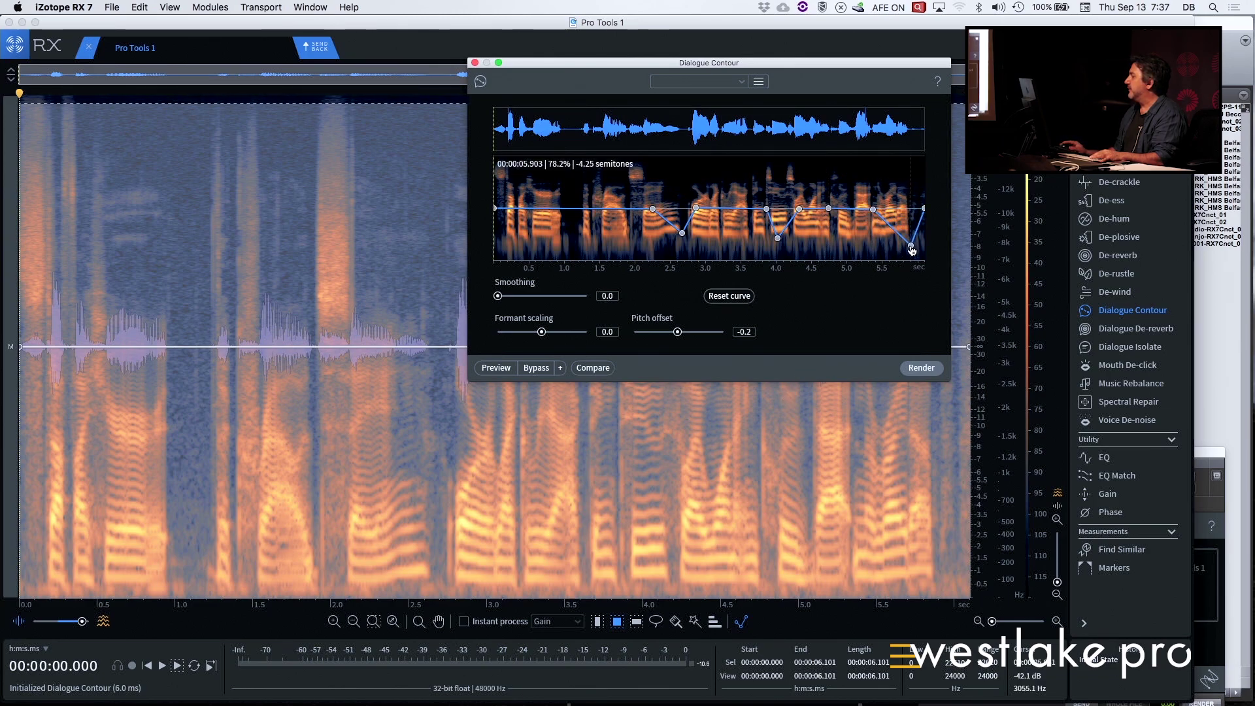
click(496, 368)
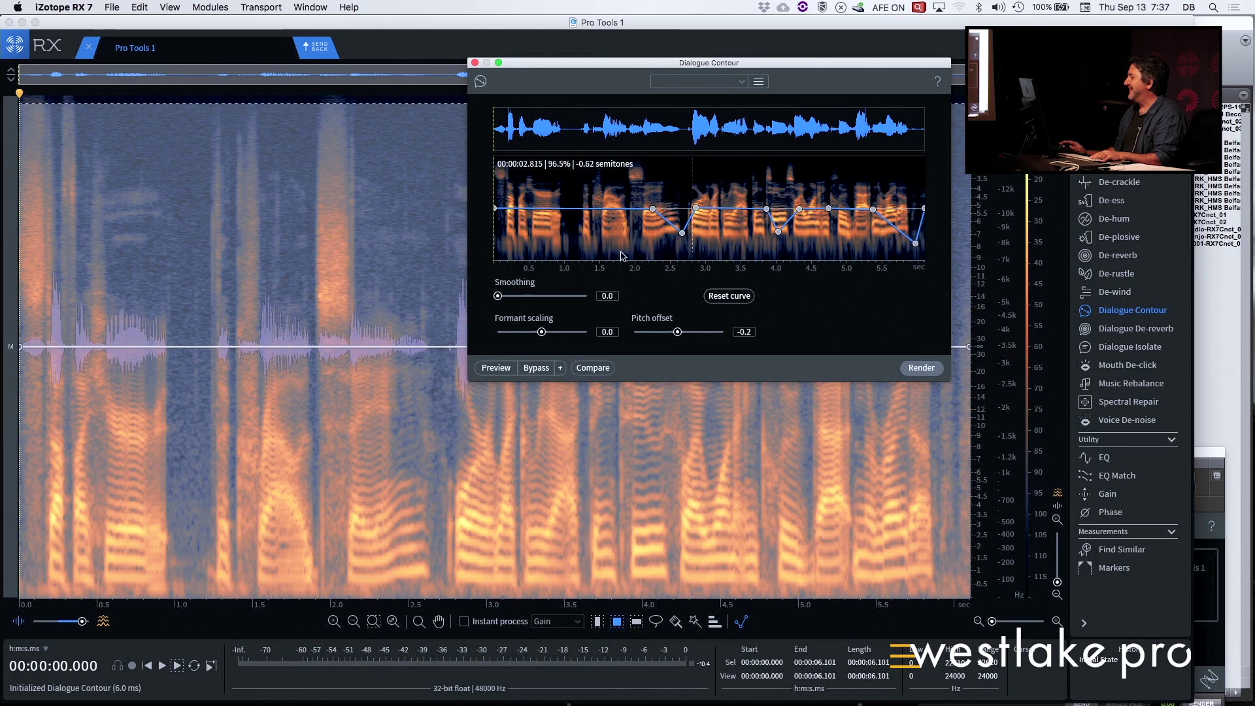
drag(499, 298, 527, 296)
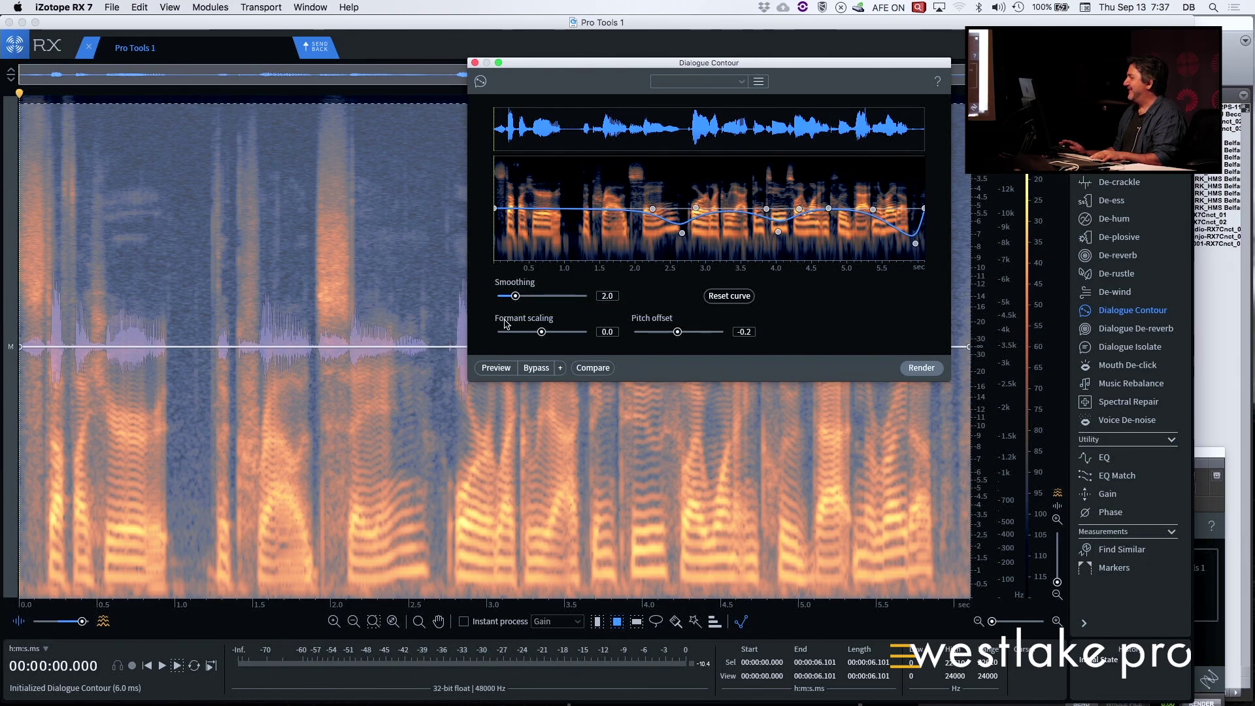
- Set Dialogue Contour Smoothing to 1.5 and render it onto the clip
click(514, 297)
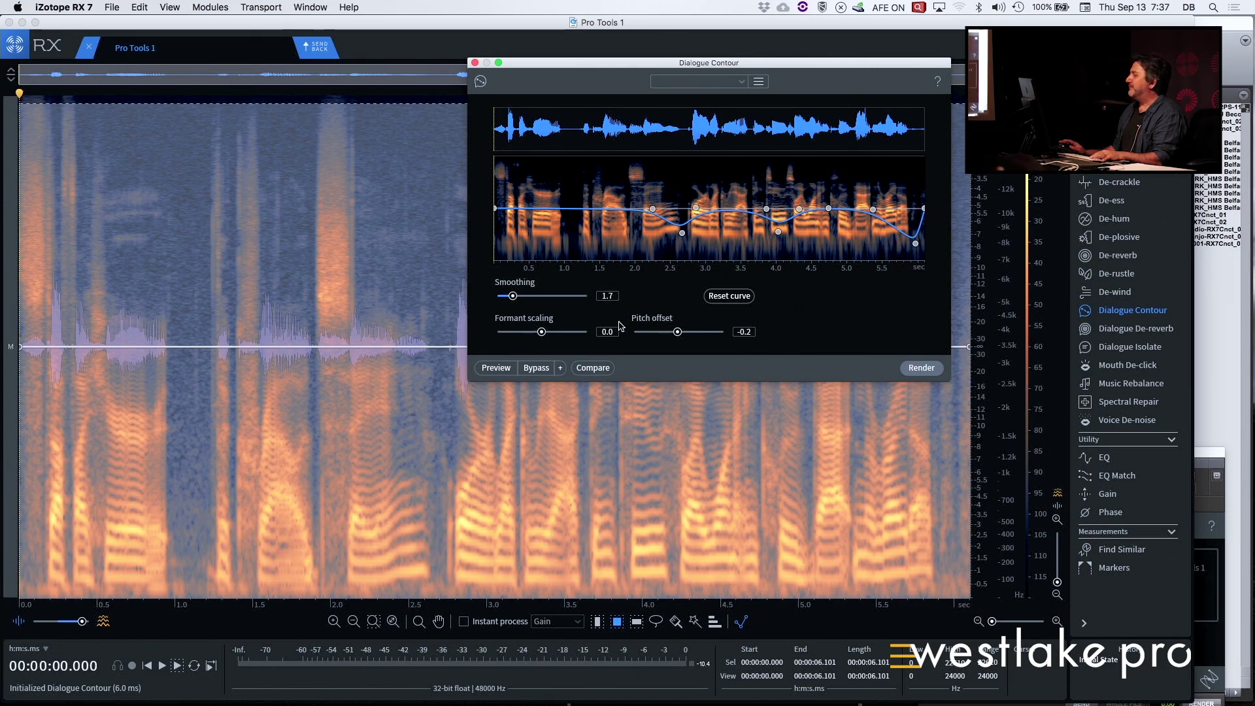
mouse_move(512, 298)
mouse_down()
mouse_move(499, 298)
mouse_move(566, 299)
mouse_move(486, 291)
mouse_move(508, 293)
mouse_up()
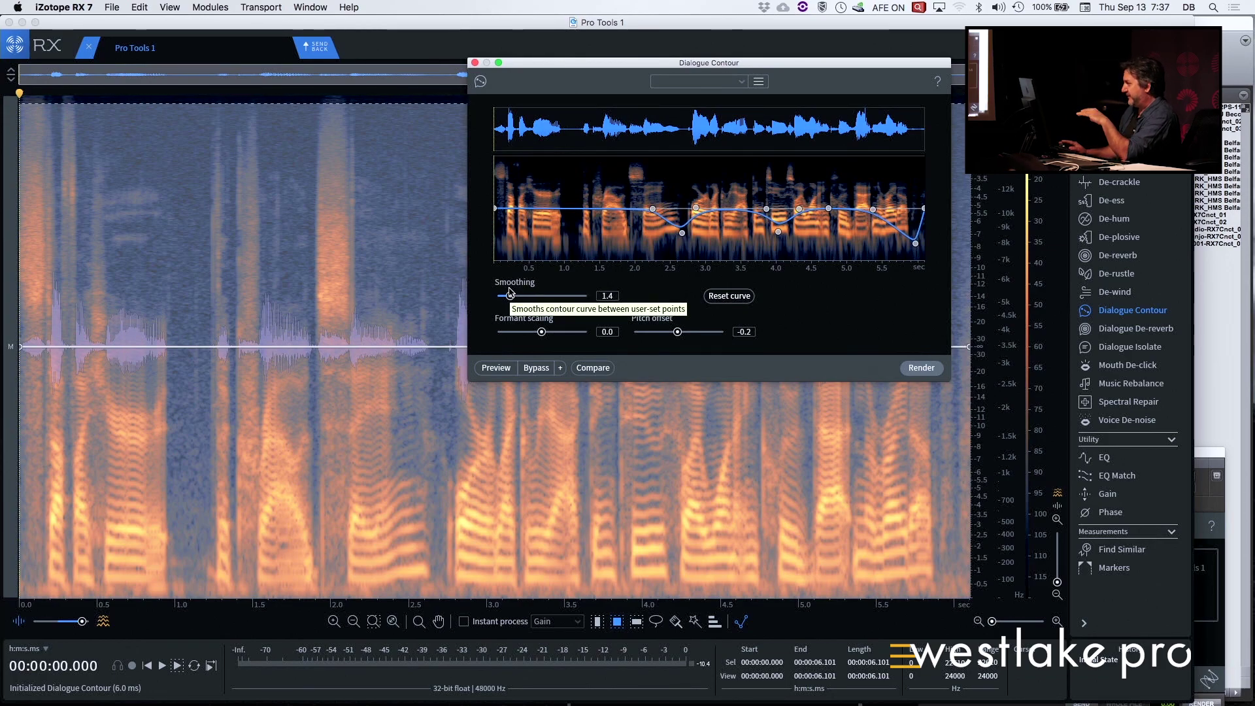
drag(511, 292, 511, 292)
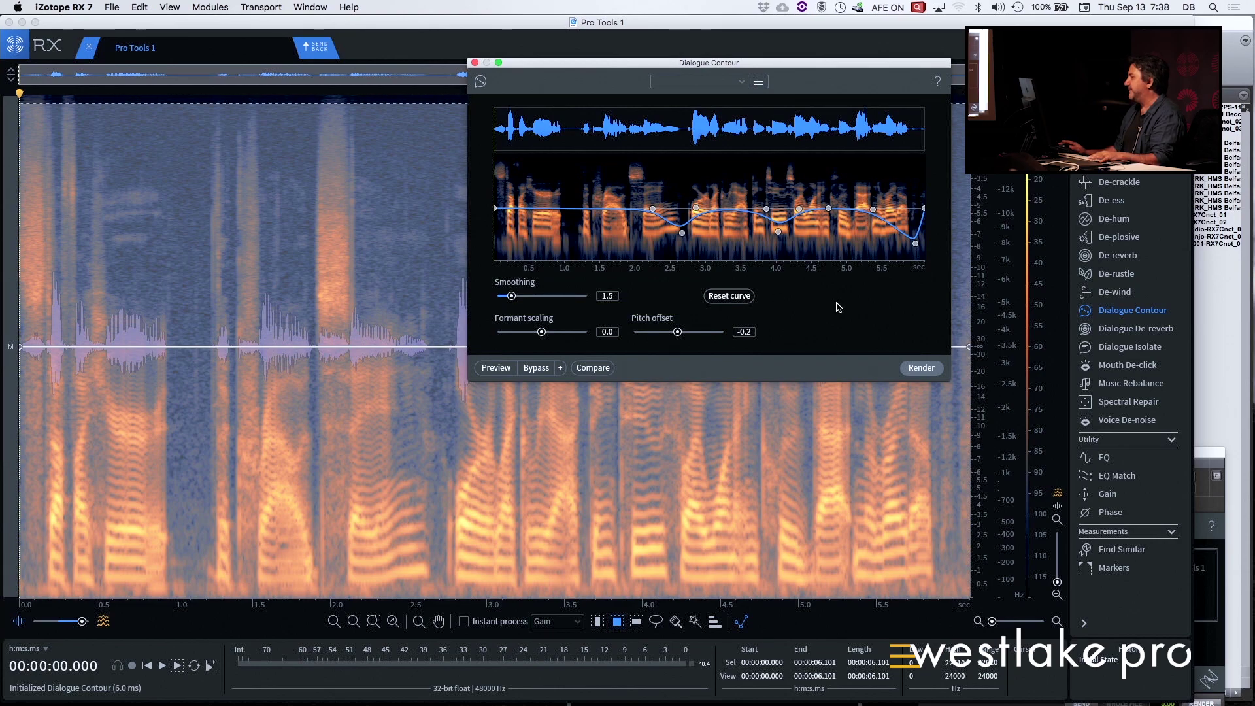
click(921, 368)
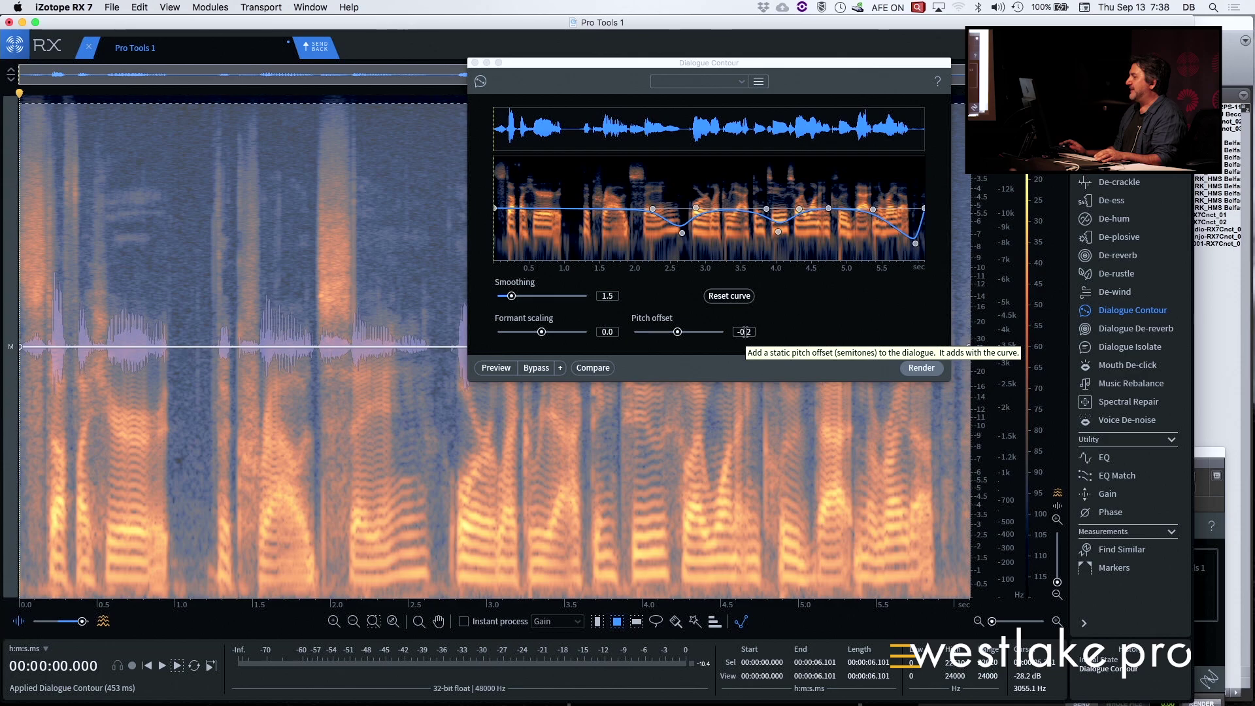
- Send the contoured audio back to Pro Tools, render it onto dx 2, and play it
click(315, 50)
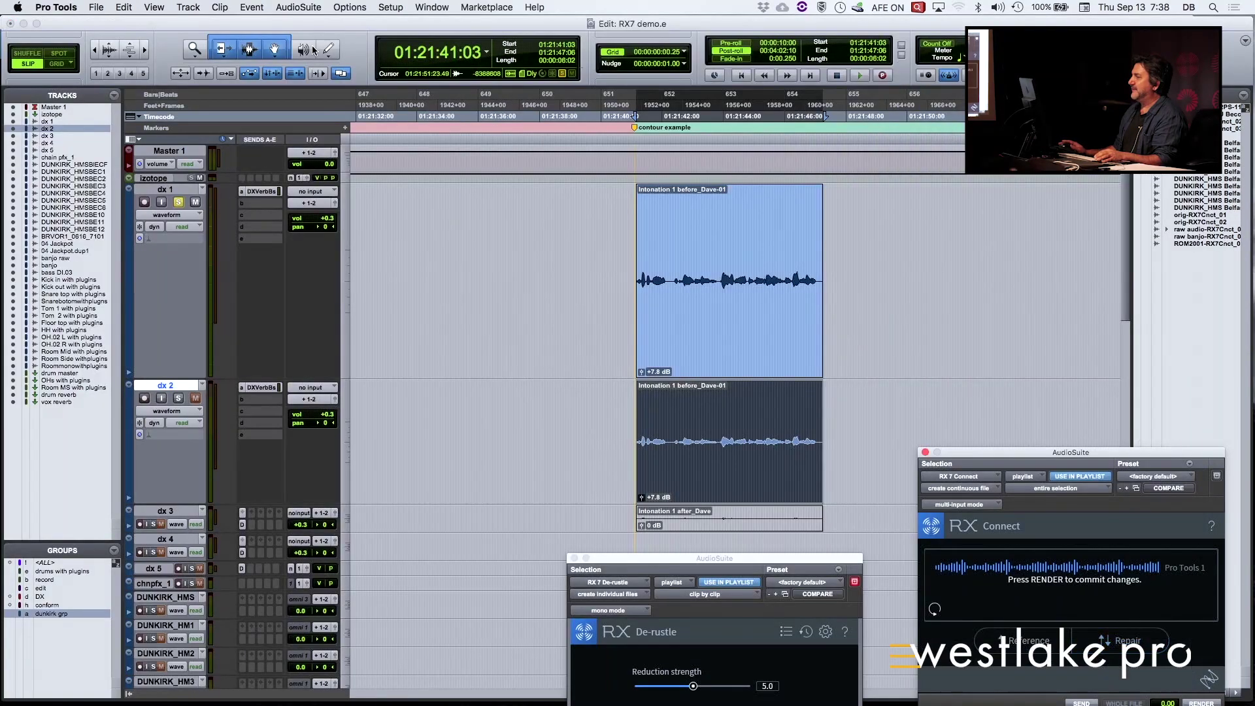
click(1201, 702)
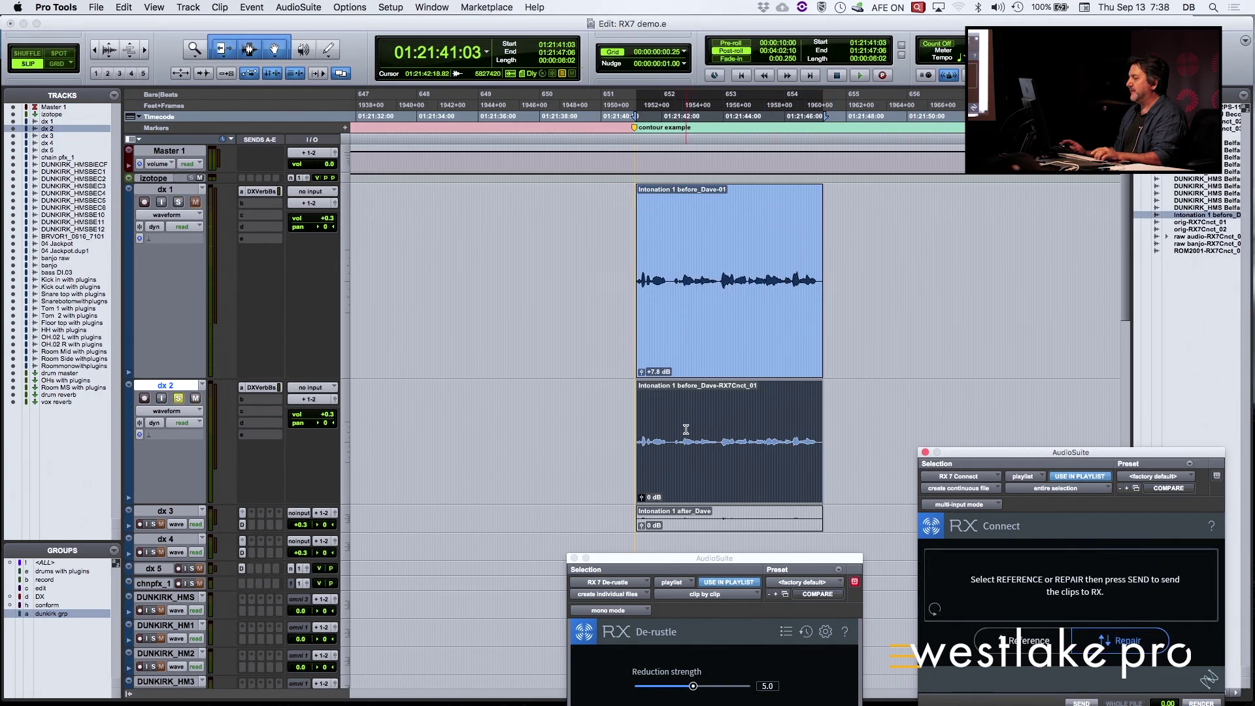
key(space)
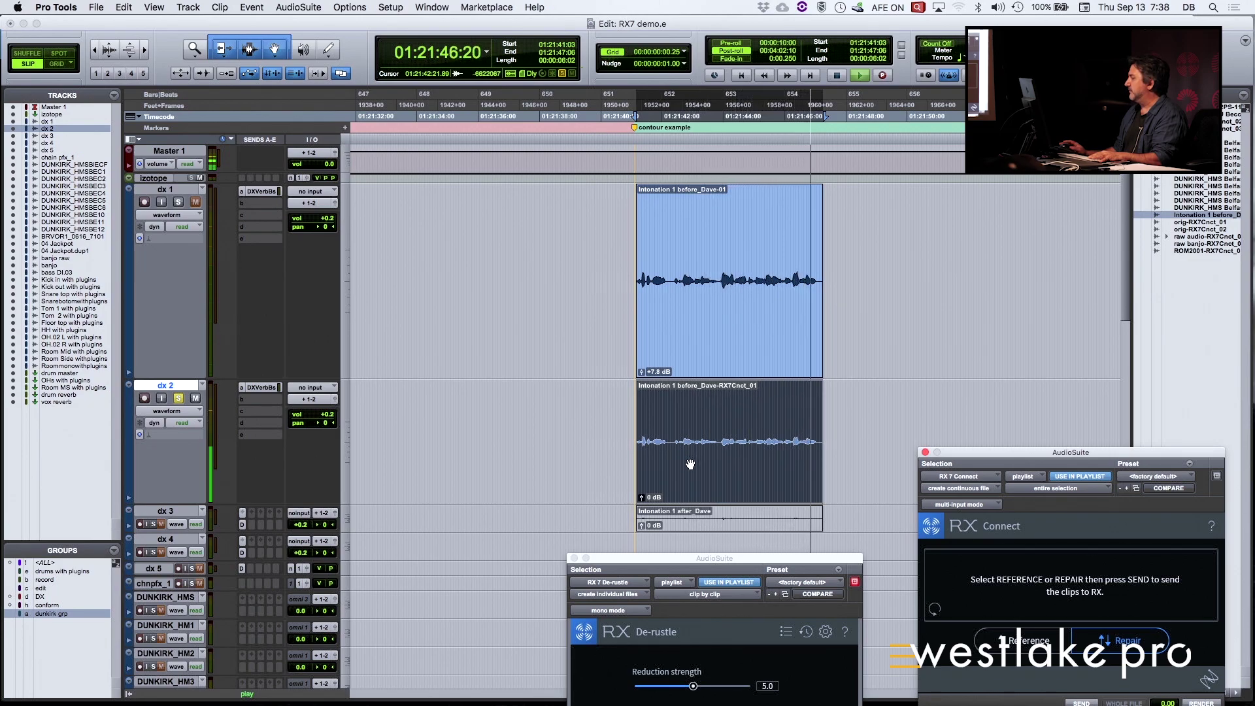
- Select the whole dx 2 clip and send the RX result back again to RX Connect
click(755, 423)
key(space)
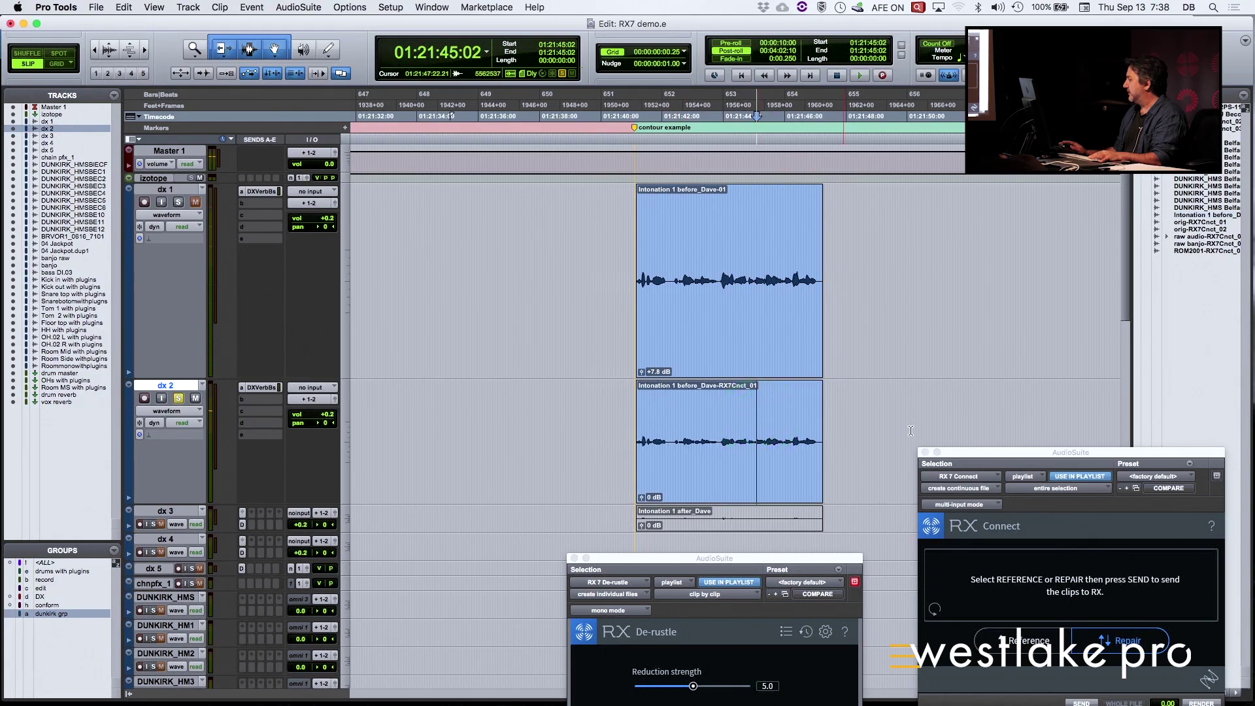
click(771, 449)
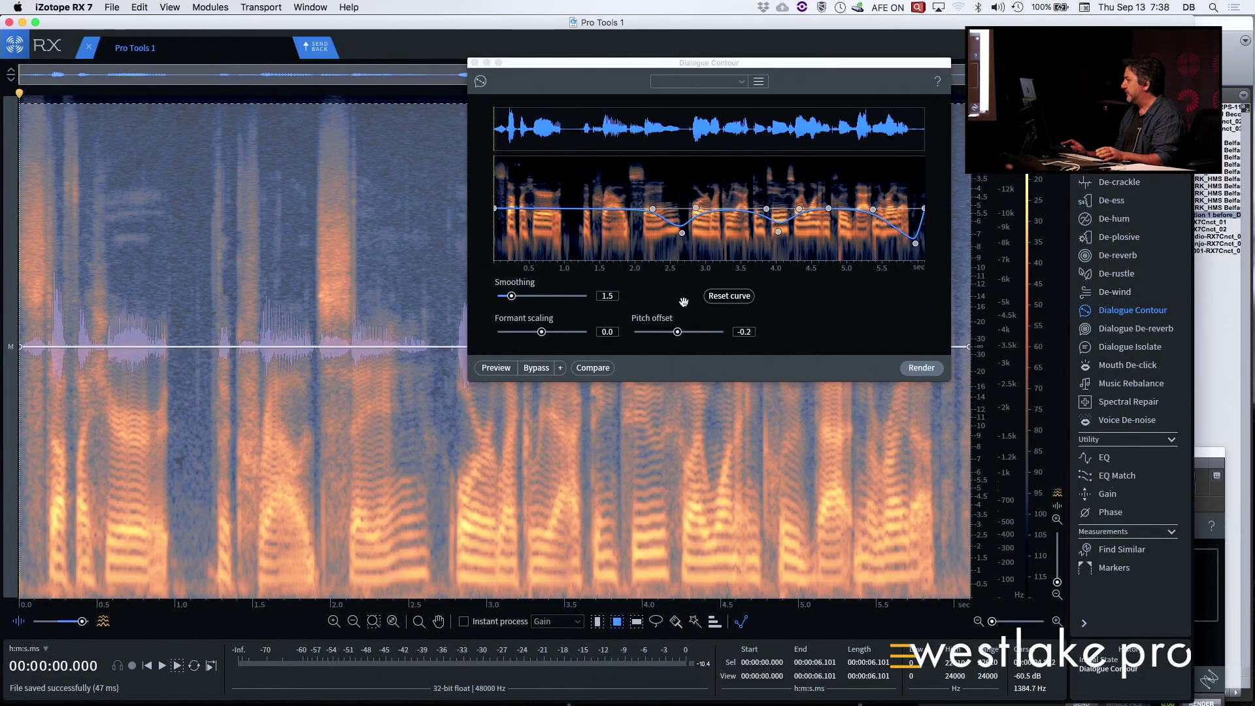
click(320, 48)
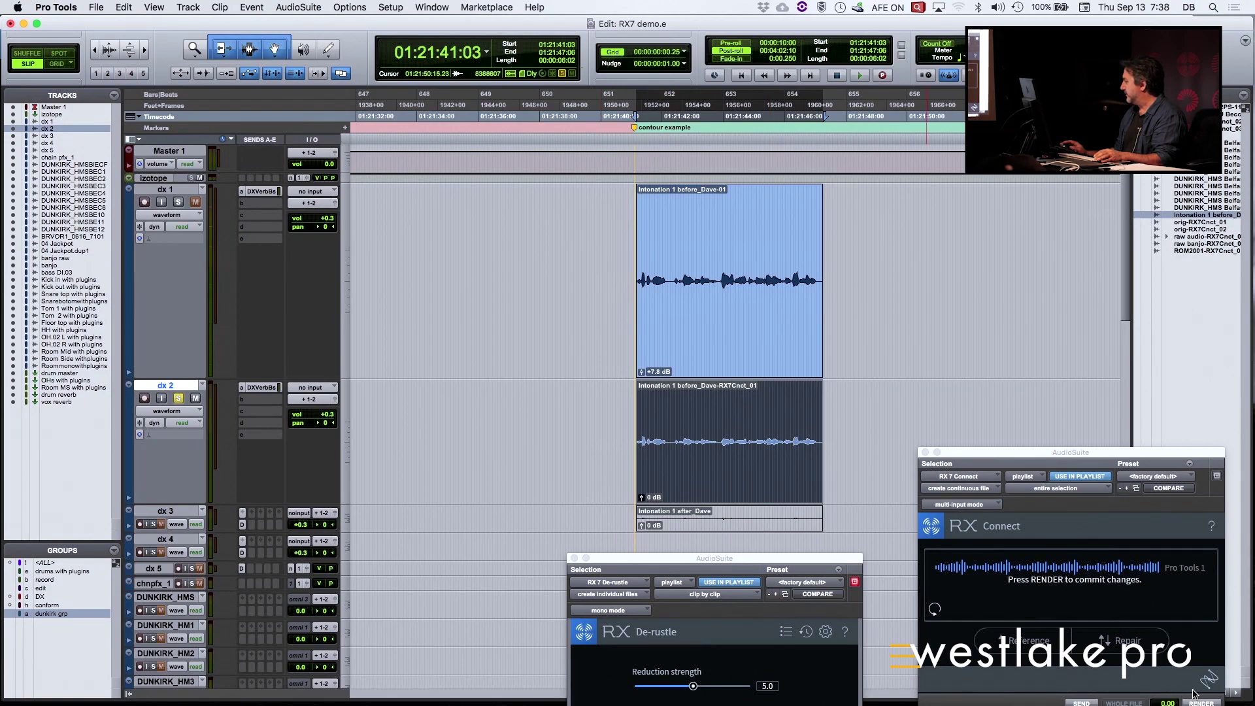
drag(1048, 456, 1021, 338)
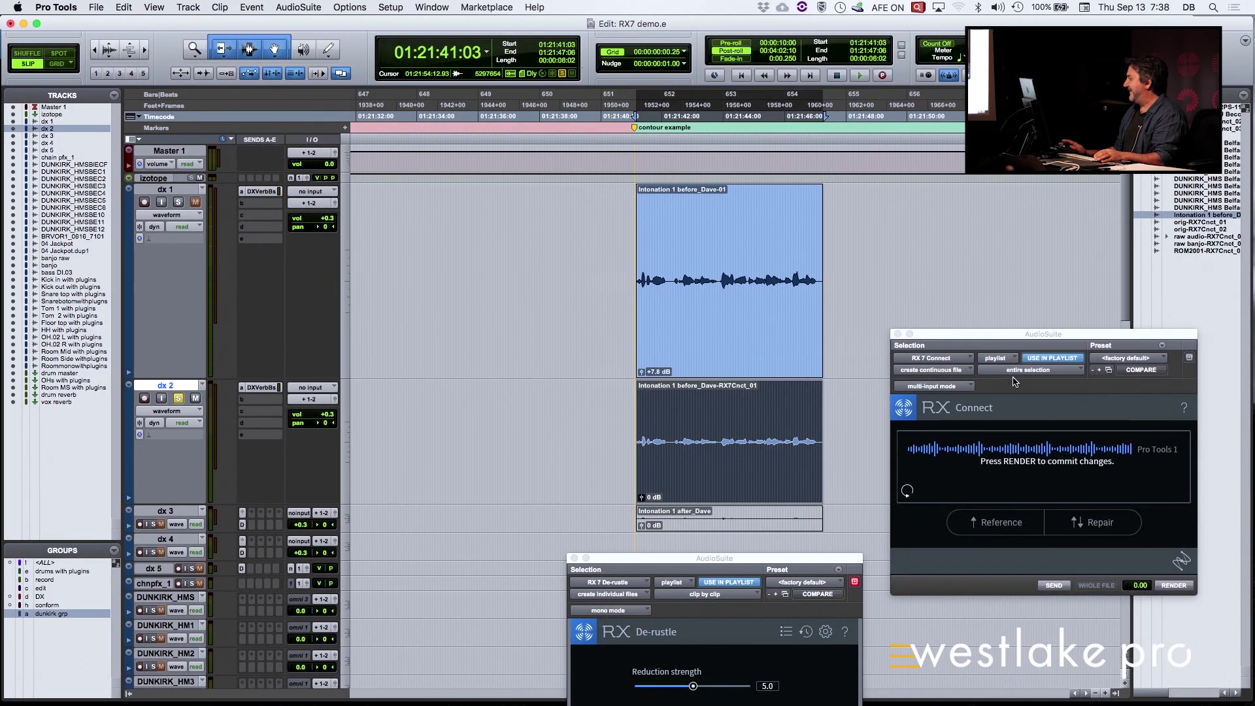
- Render the returned edit so dx 2 holds 'Intonation 1 before_Dave-RX7Cnct_02', then play it back
click(1172, 586)
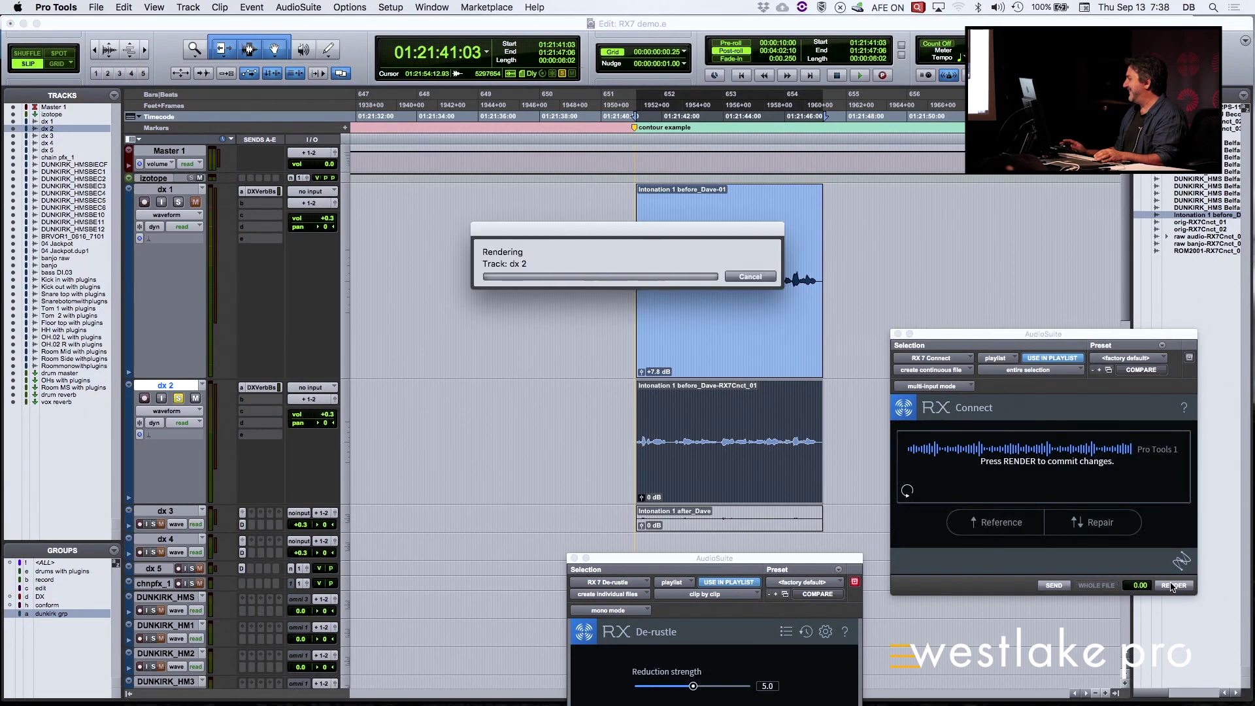
key(space)
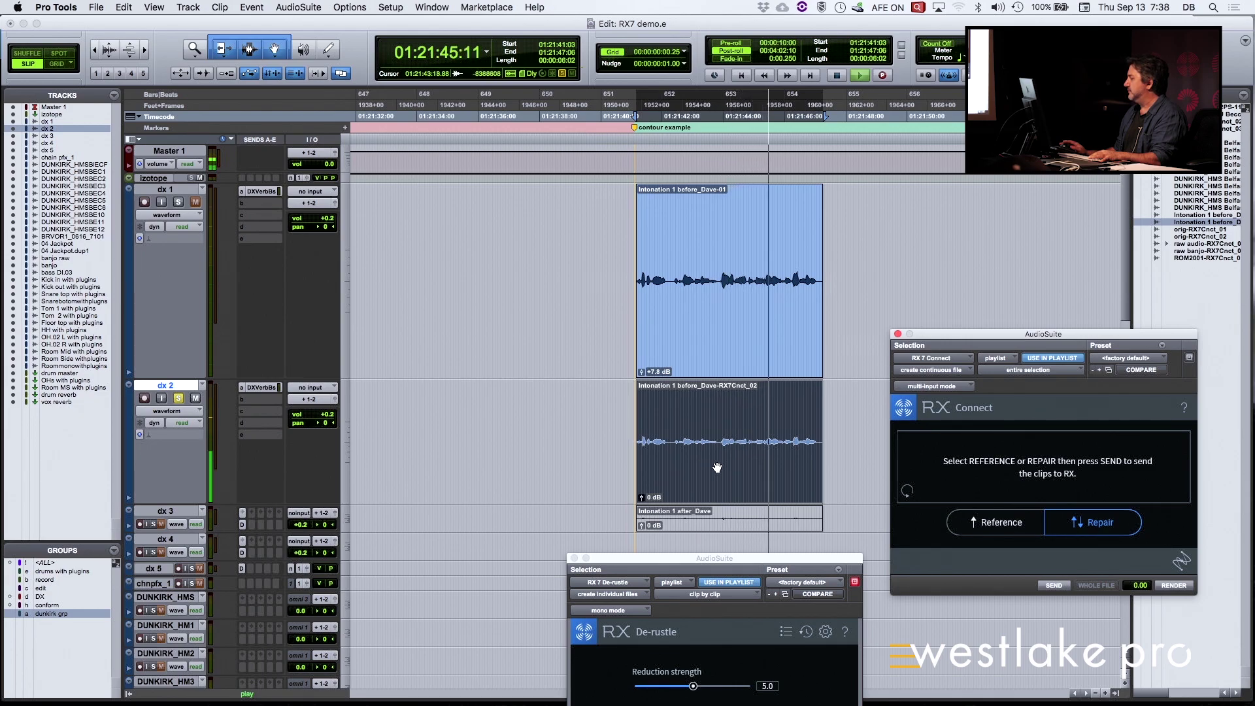
click(799, 428)
- Play the original dialogue clip on dx 1
click(783, 229)
key(space)
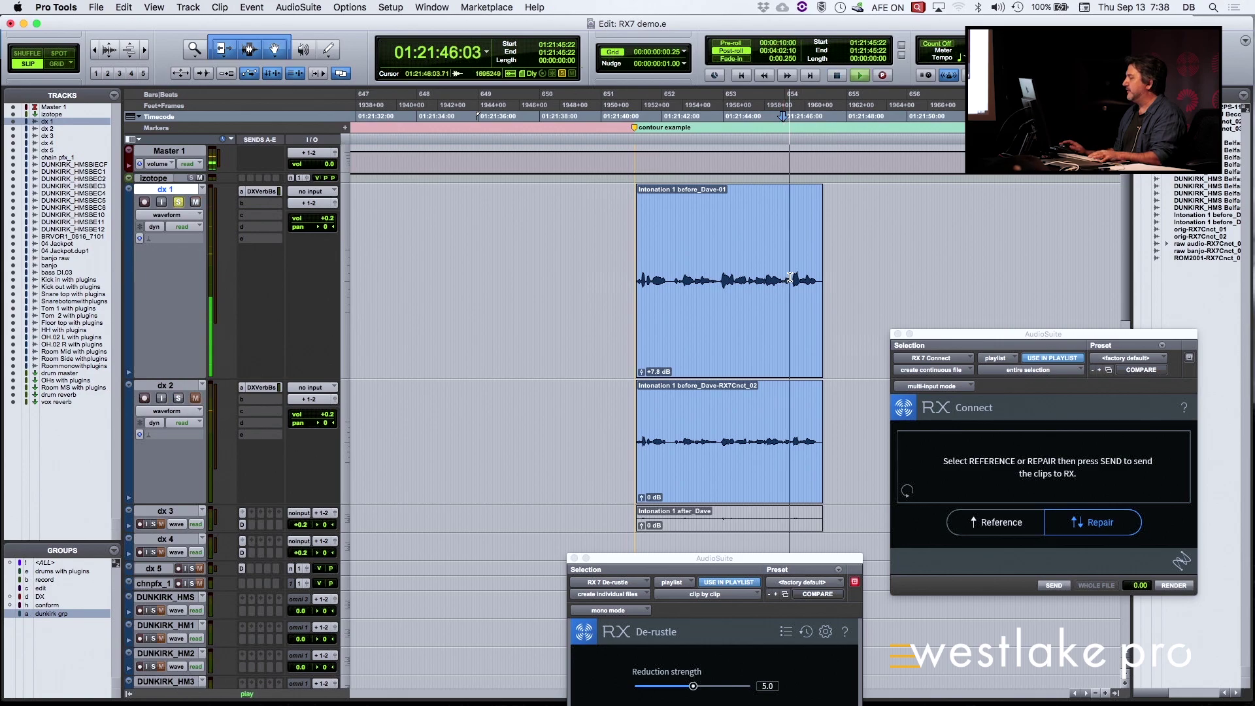
key(space)
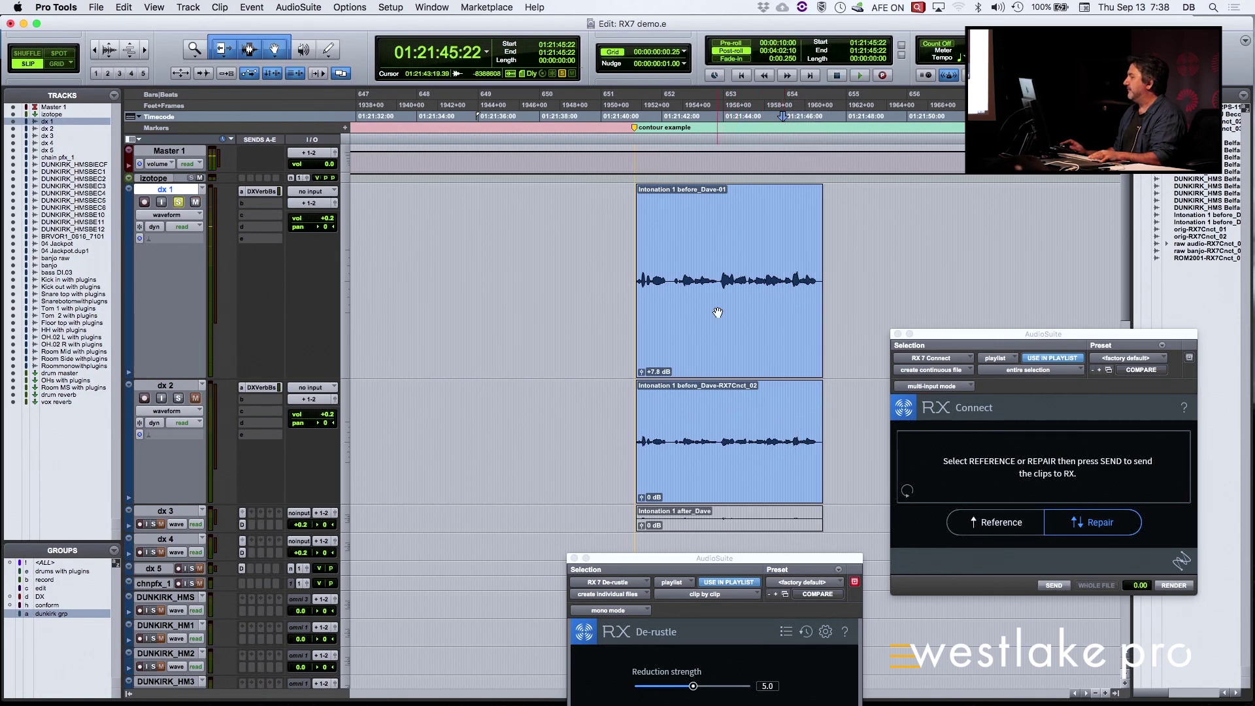
- Solo dx 2 and play the contoured version for comparison
click(179, 398)
key(space)
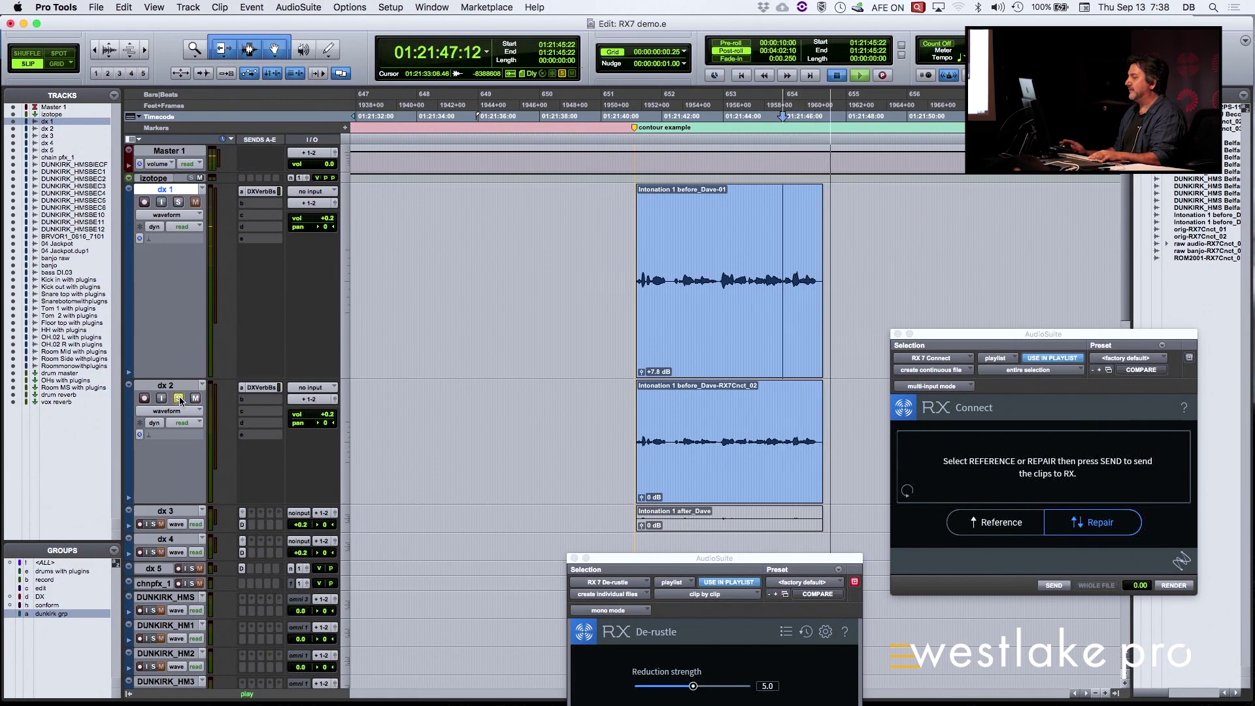
key(space)
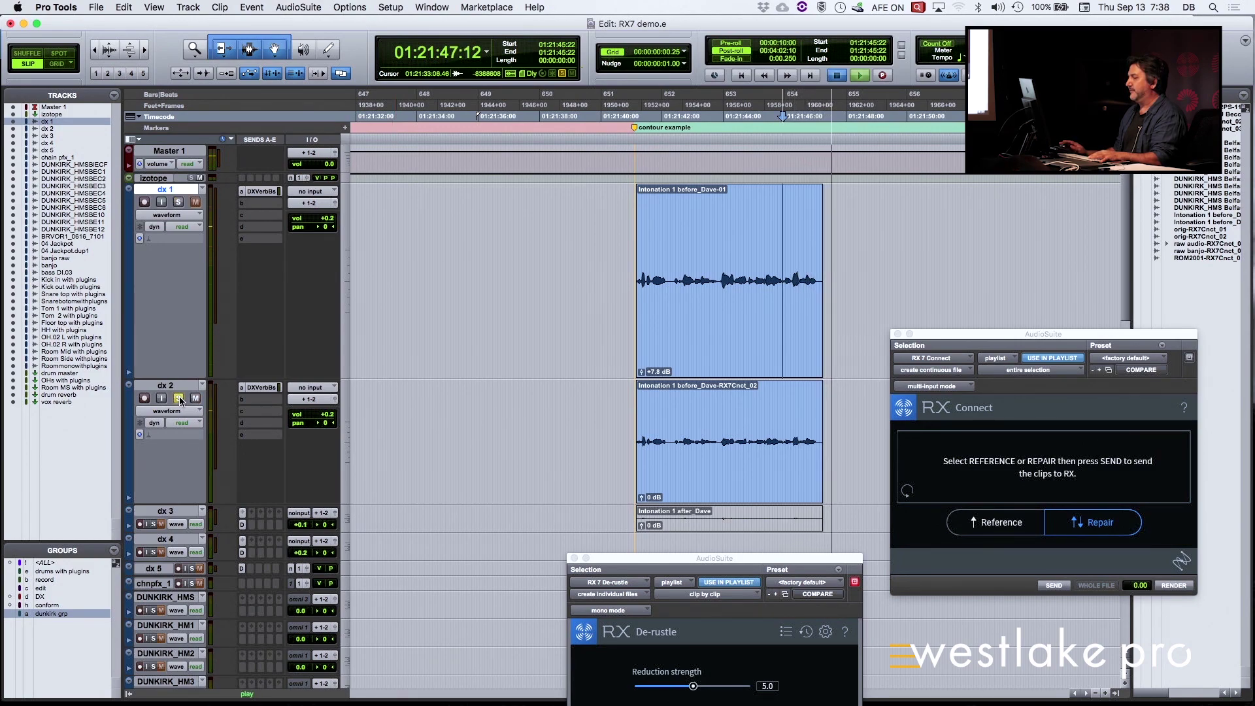
key(space)
click(772, 418)
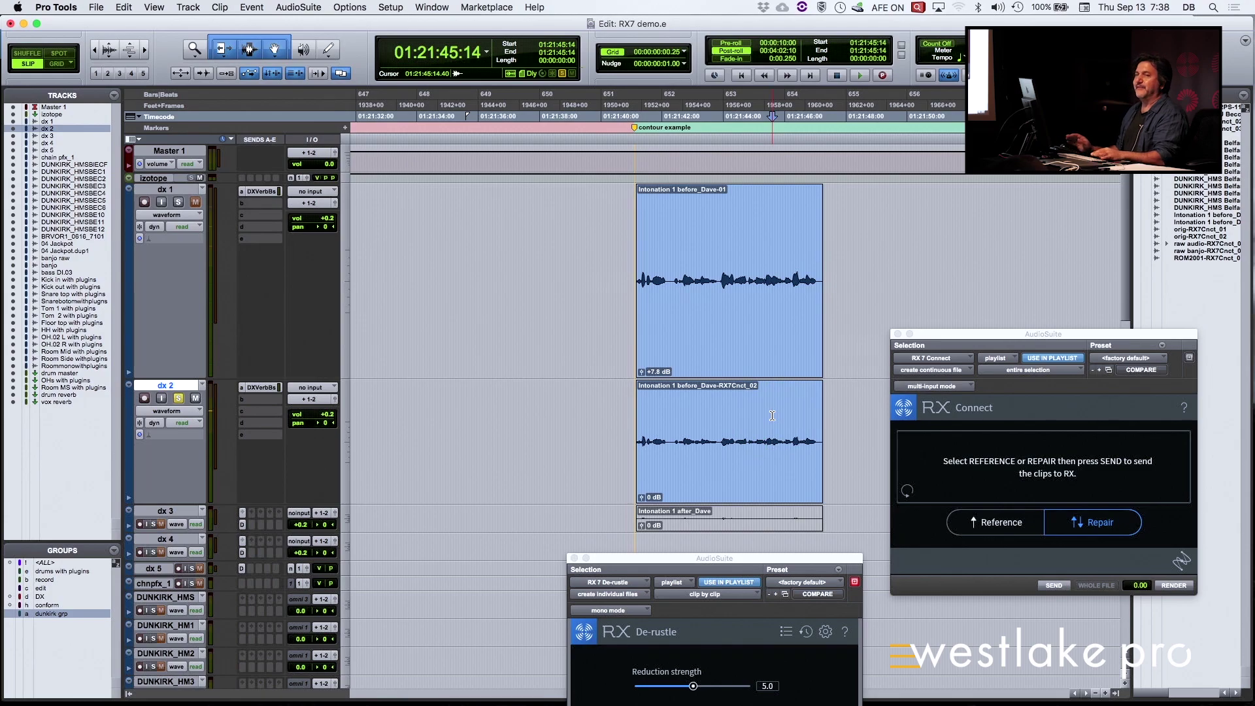